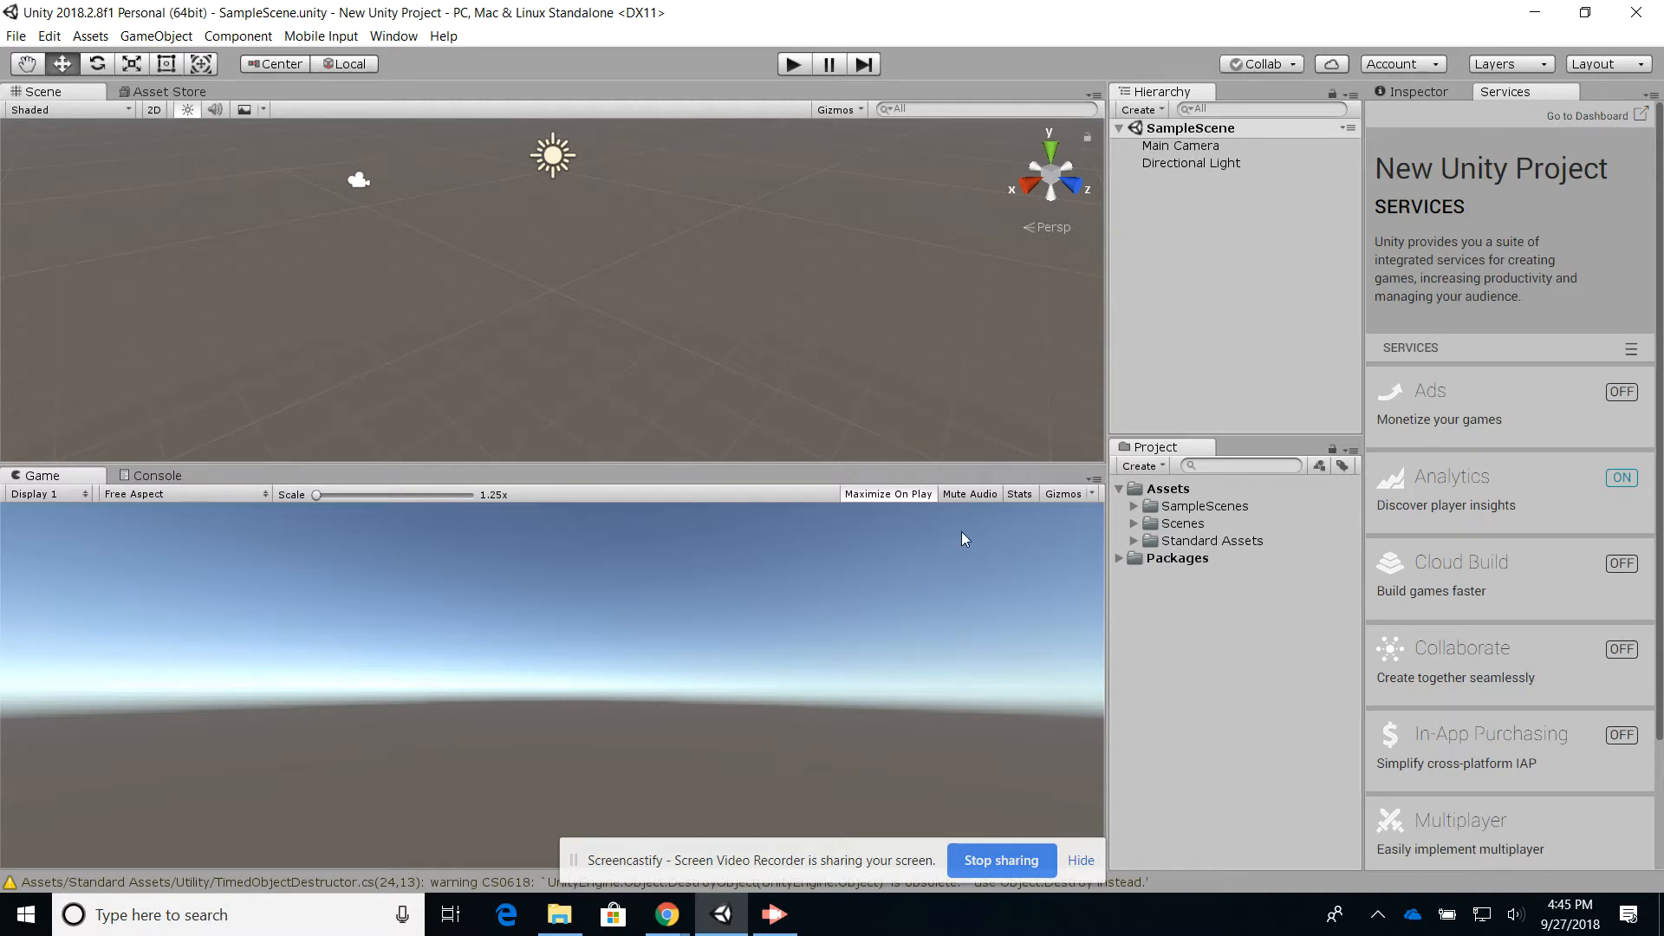
- Add a 3D Terrain object to the sample scene
click(177, 39)
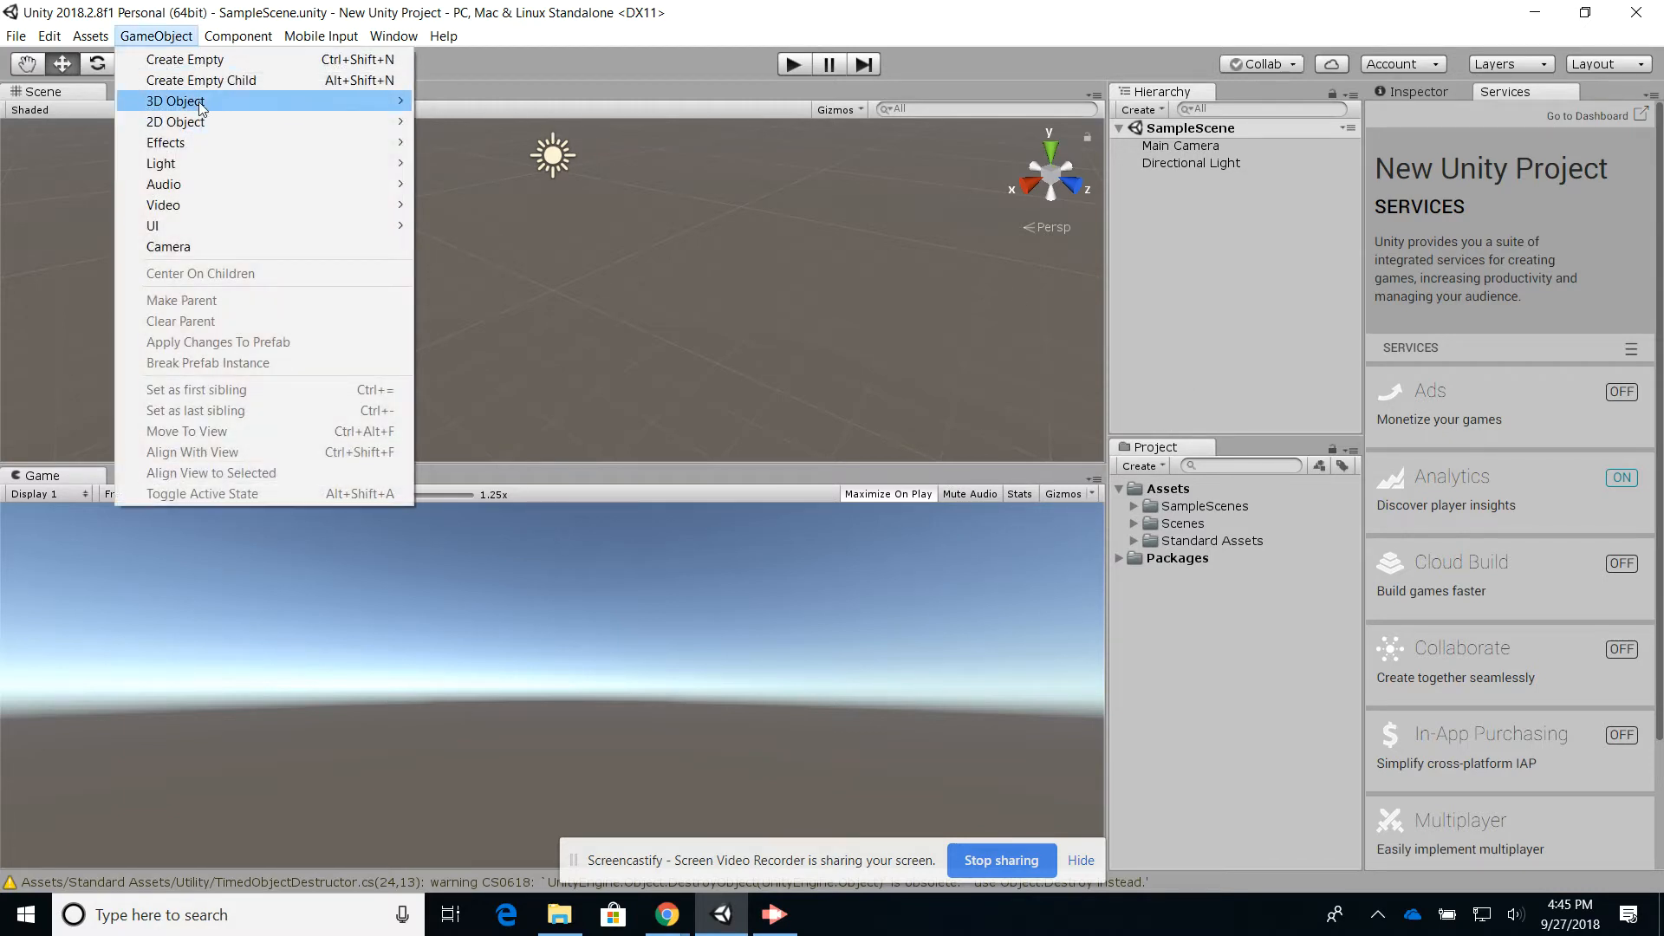
mouse_move(204, 106)
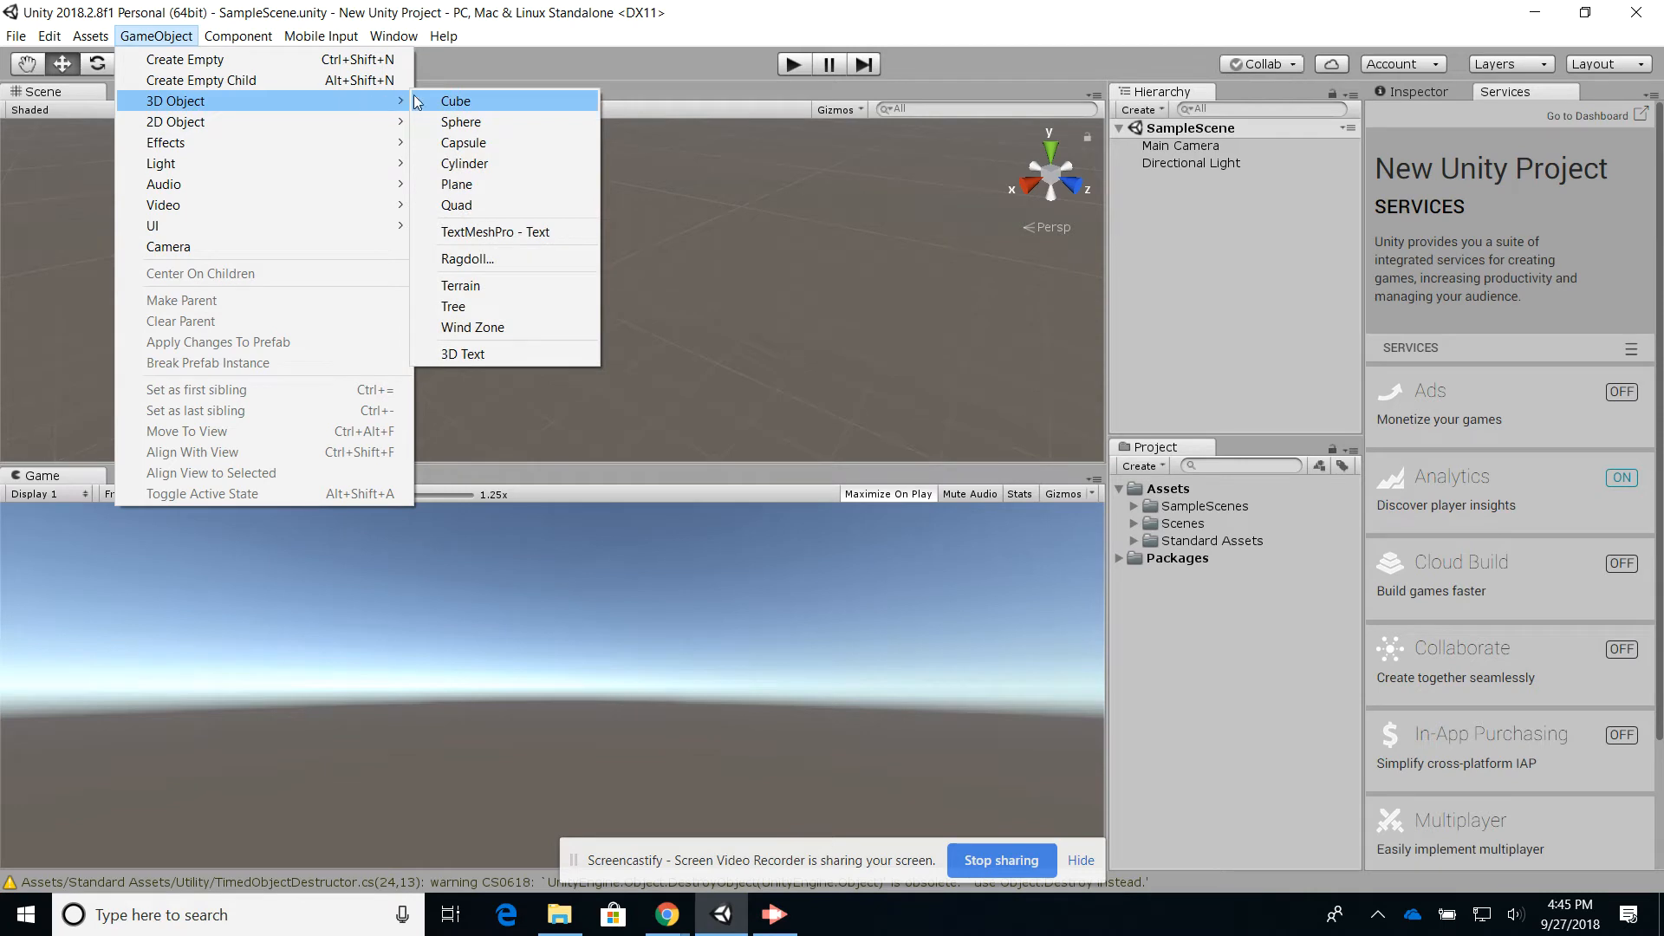
click(493, 292)
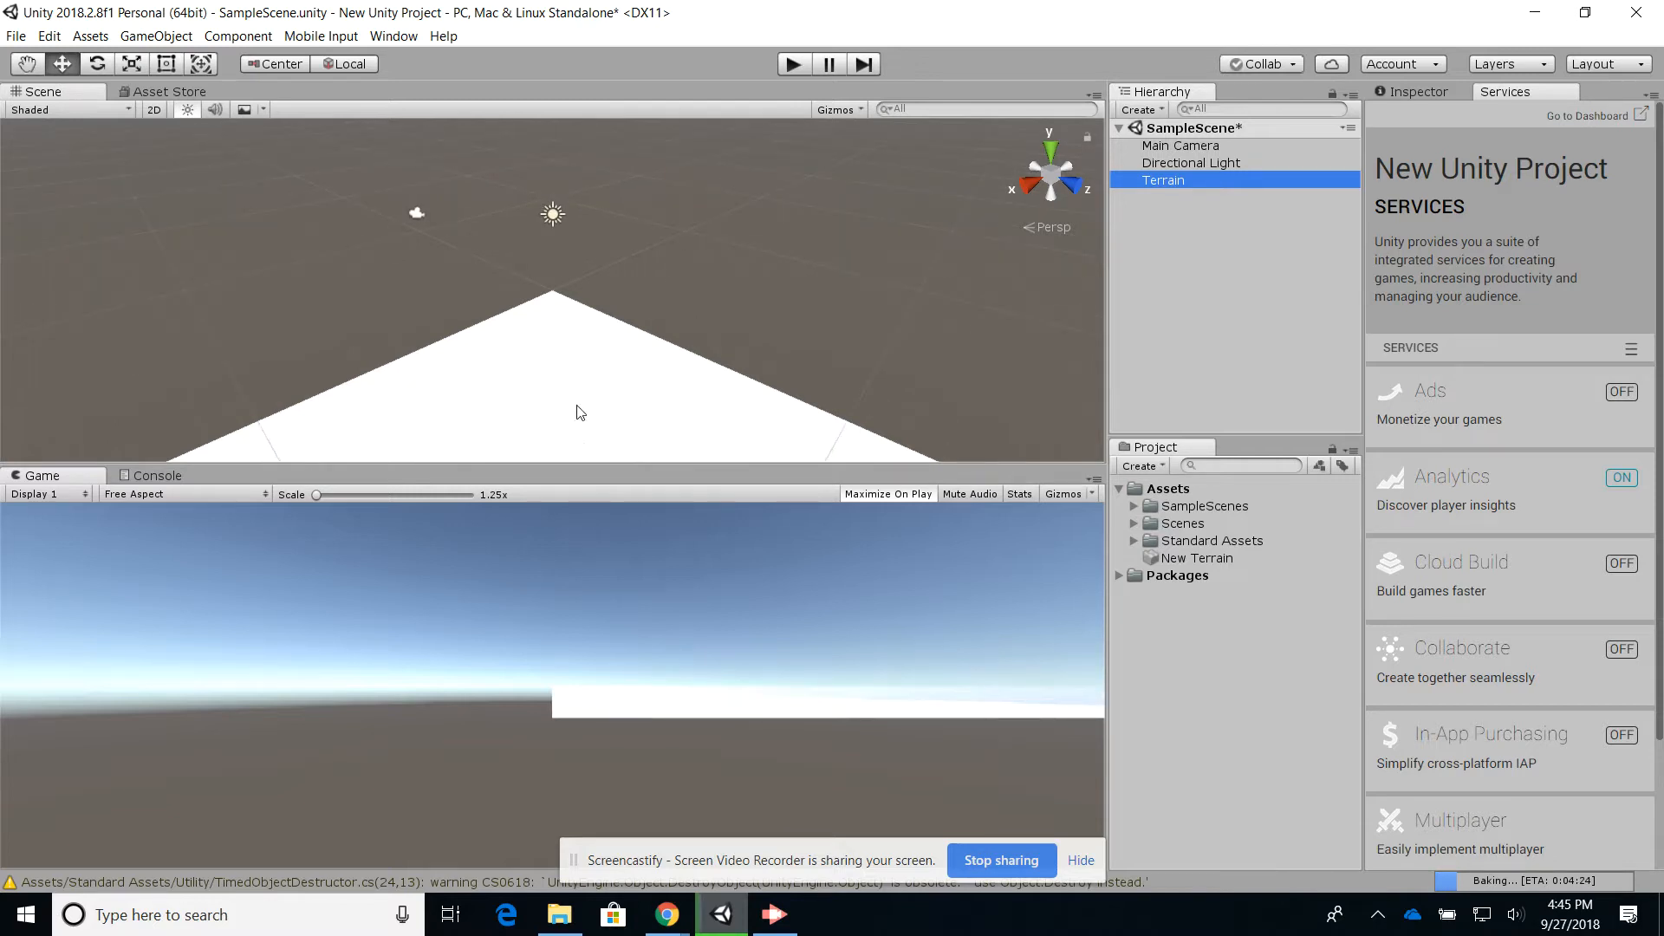
- Raise a rounded, stepped hill near the terrain's far corner using the Raise/Lower Terrain tool with the large solid round brush
middle_drag(581, 413, 601, 275)
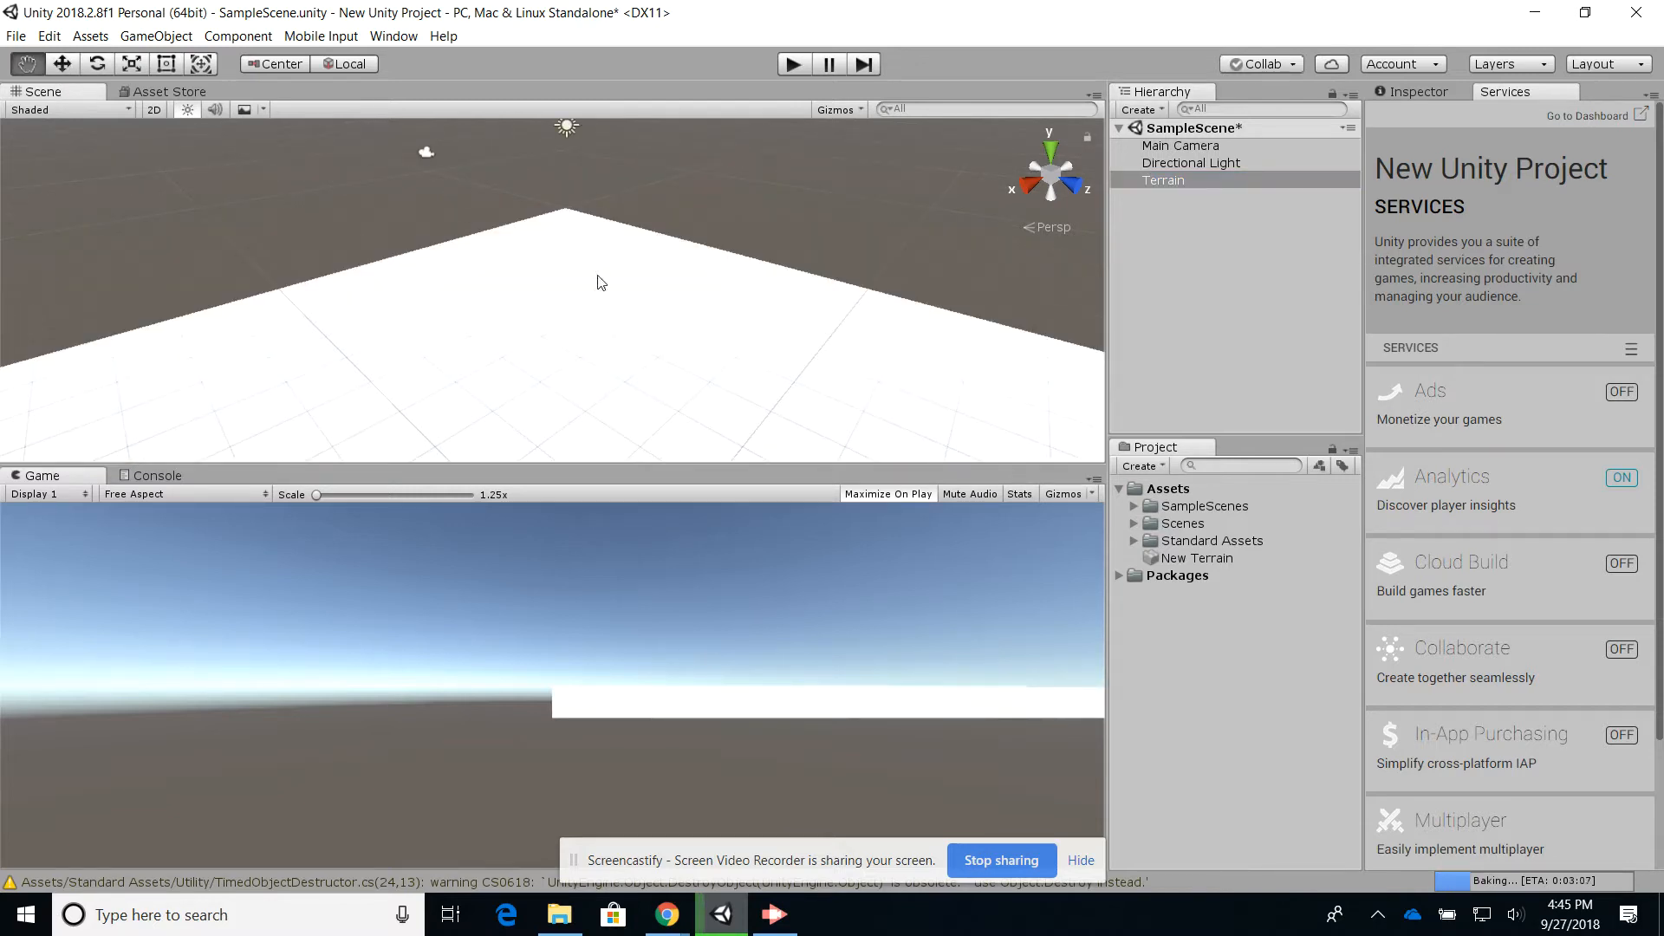
scroll(598, 290, down, 3)
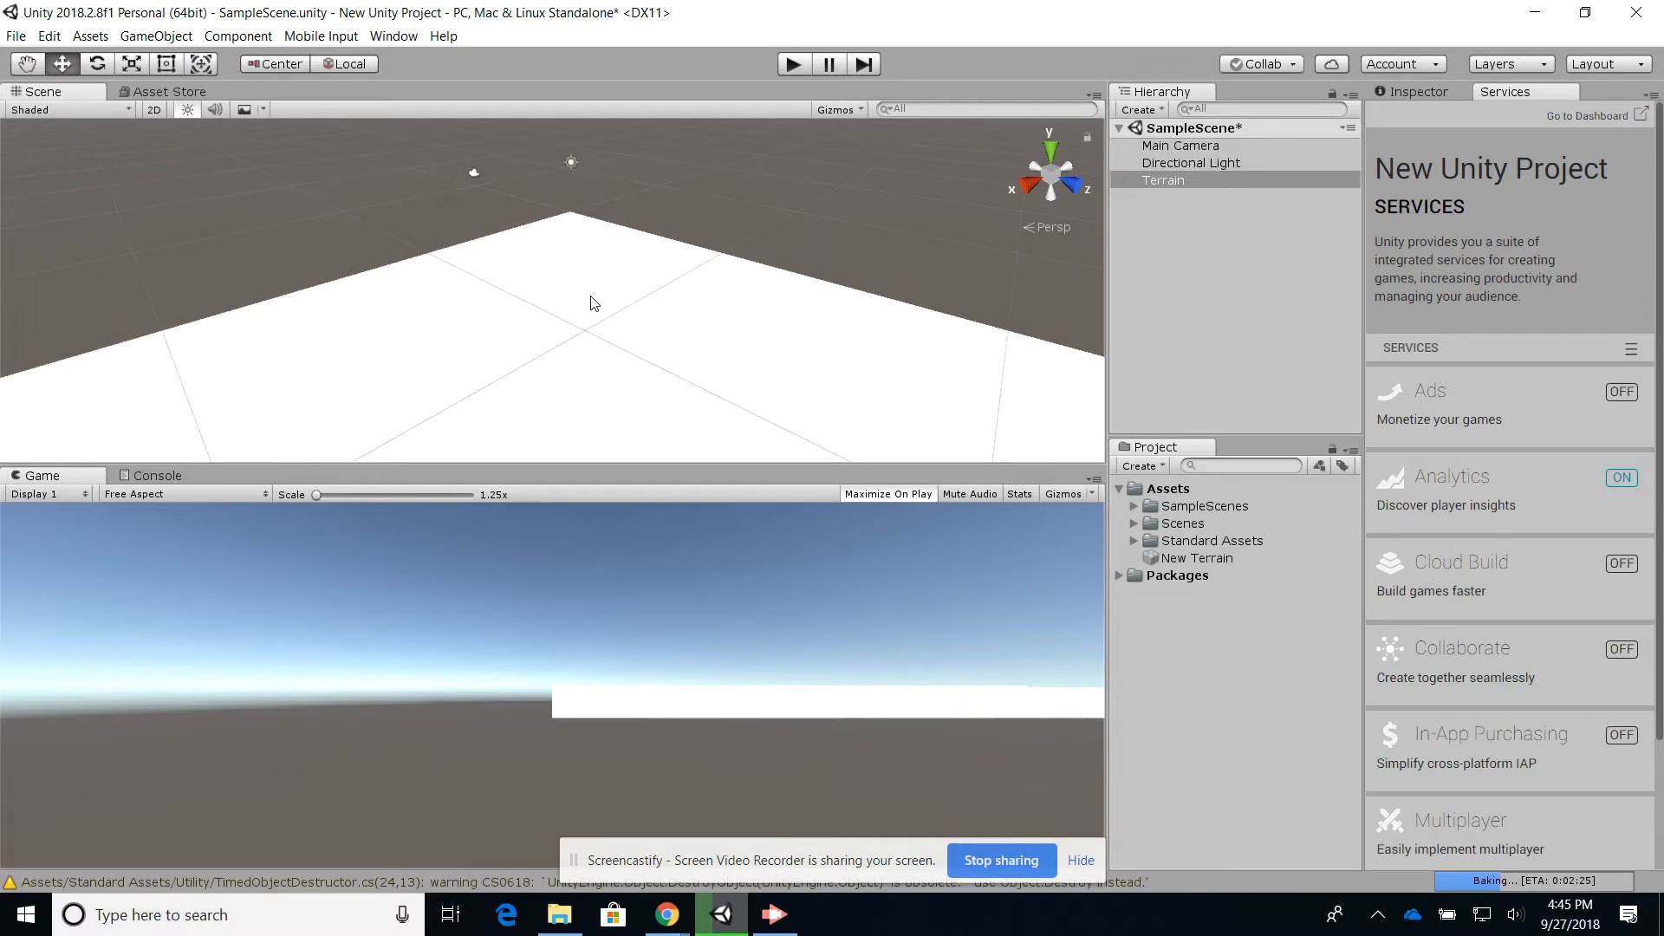
scroll(582, 333, down, 2)
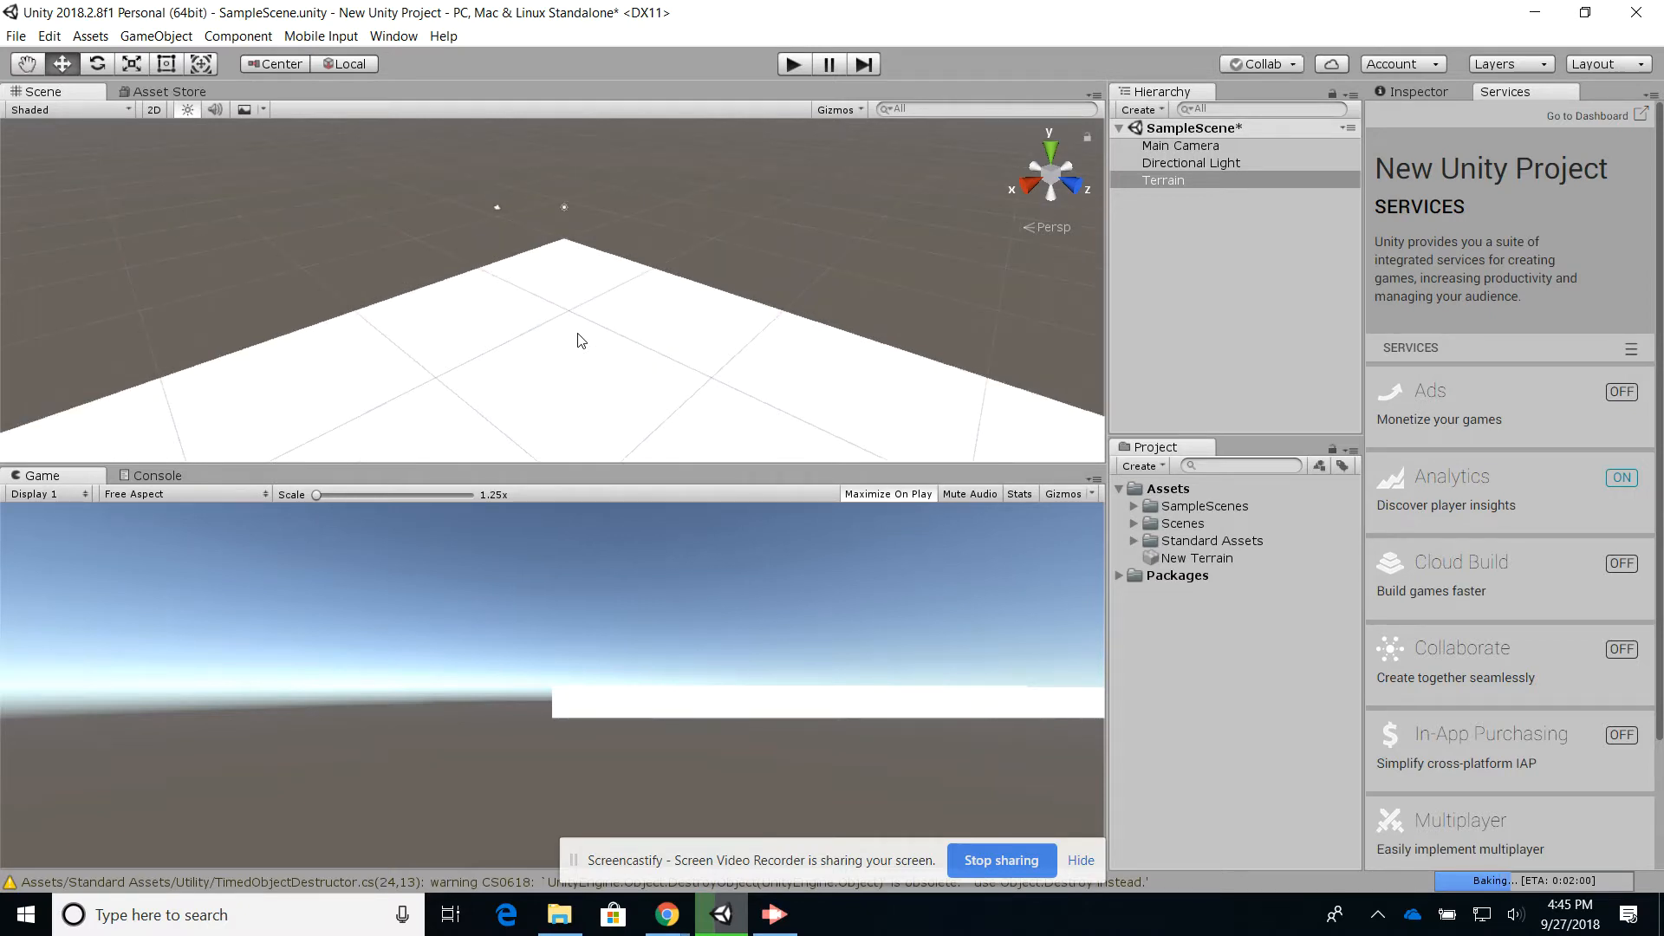
scroll(580, 340, down, 2)
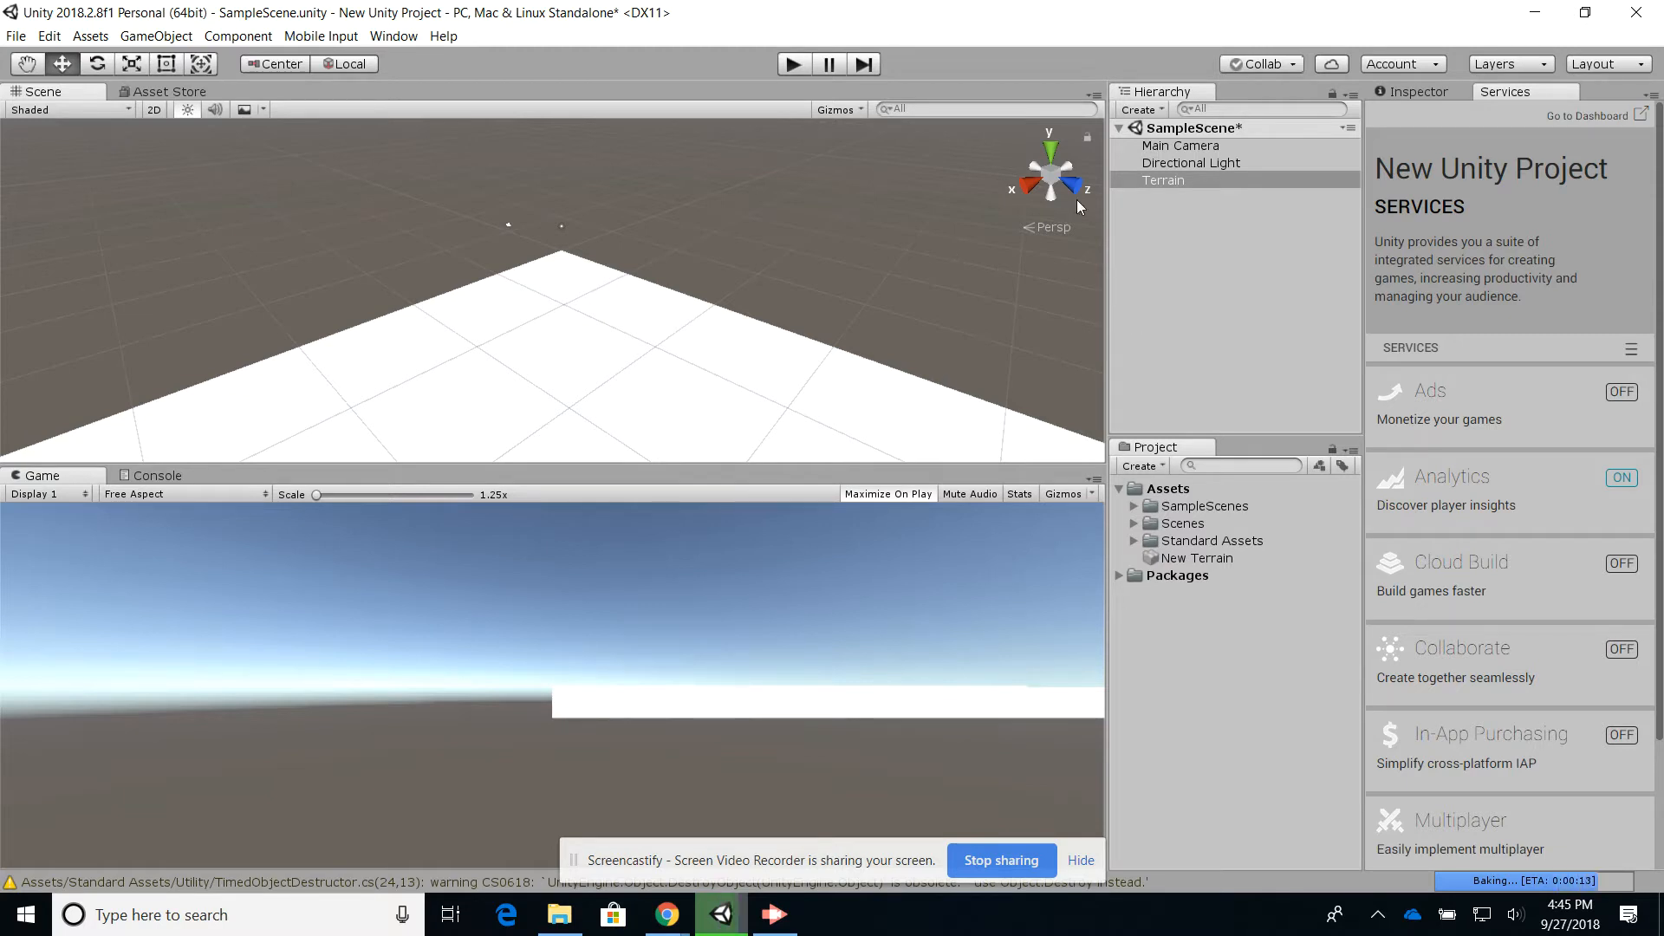
click(1413, 92)
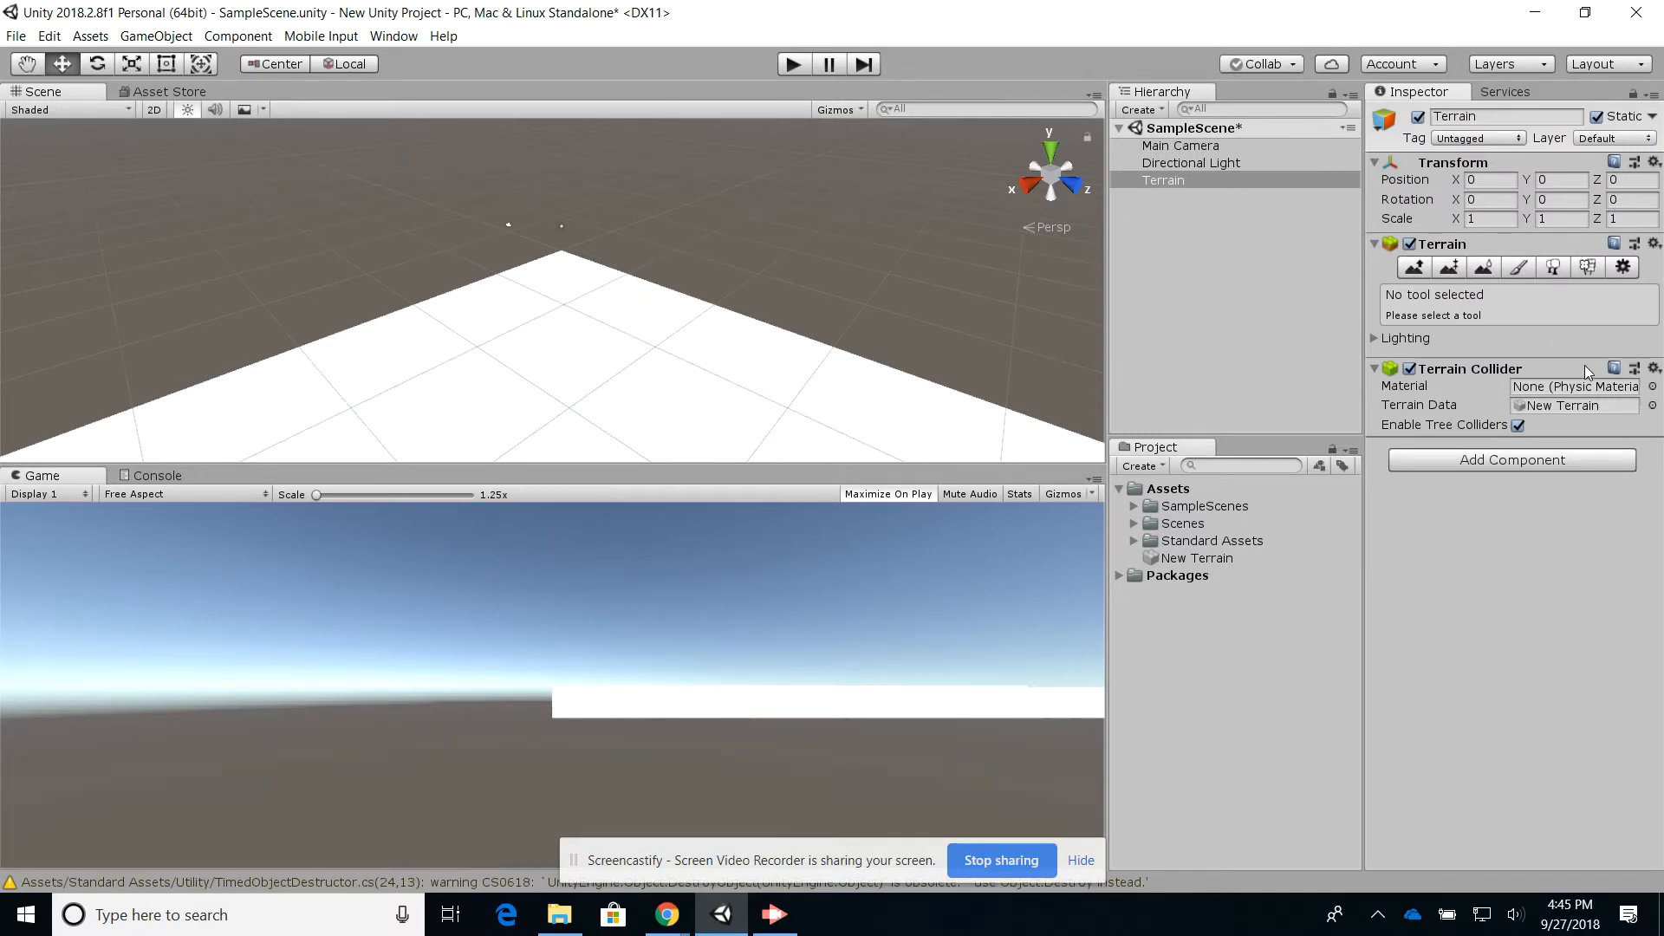
click(1416, 272)
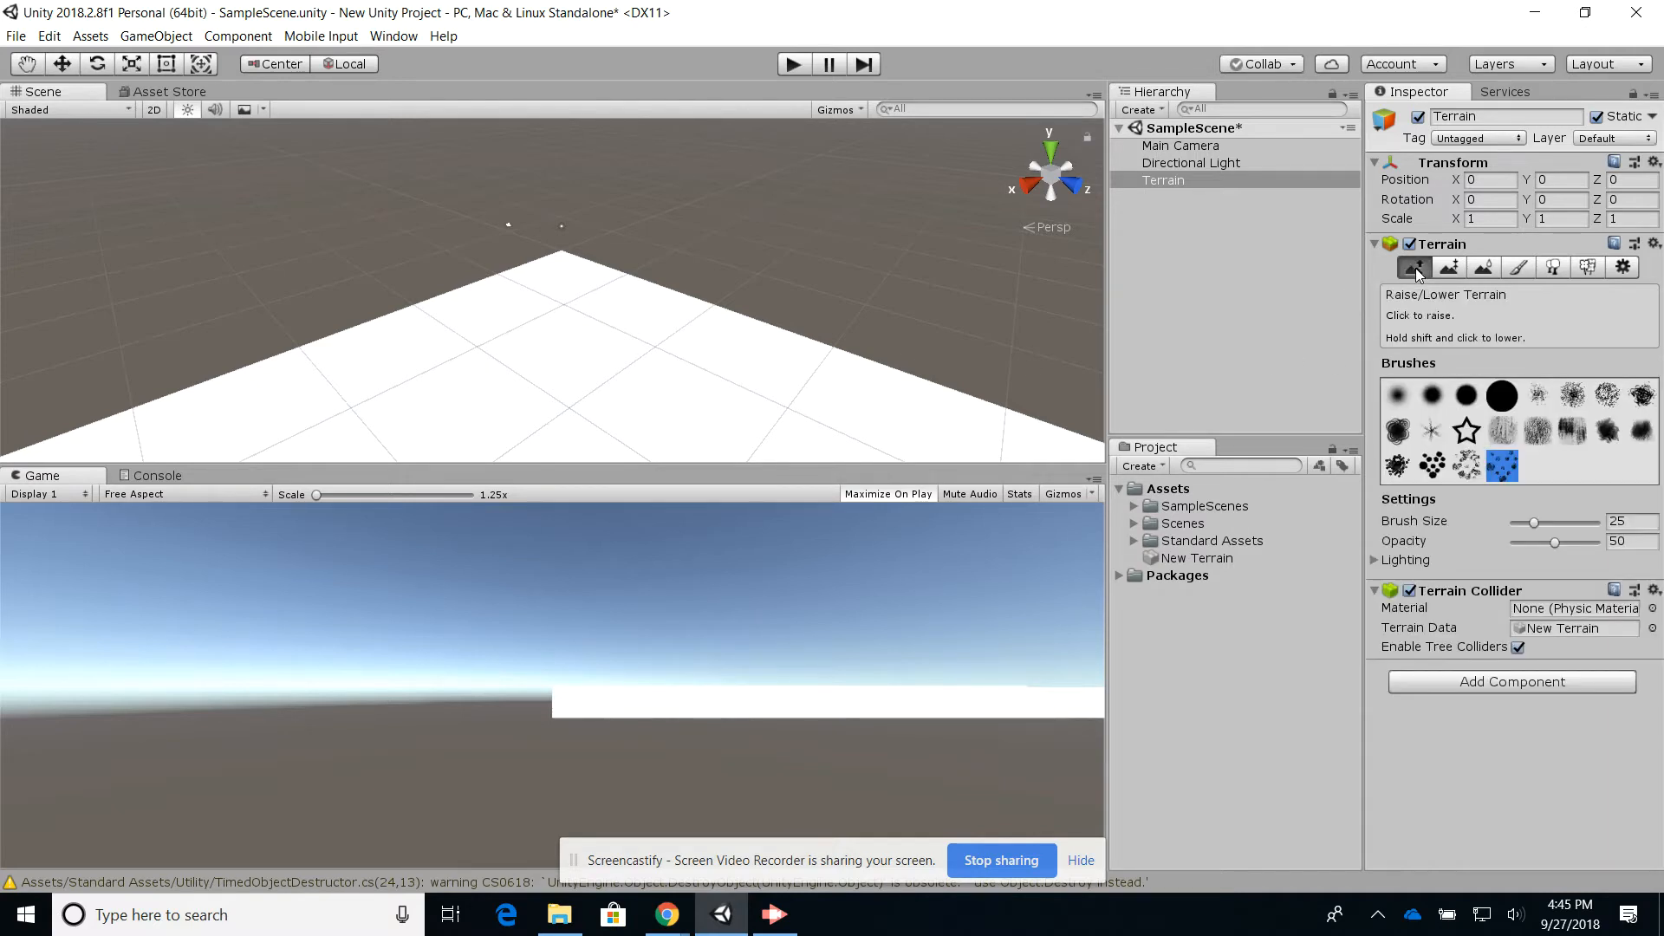
click(1502, 395)
mouse_move(660, 403)
mouse_down()
mouse_move(527, 364)
mouse_move(589, 370)
mouse_up()
- Raise a cluster of jagged peaks in front of the hill with the last scattered-spot brush
scroll(594, 371, down, 5)
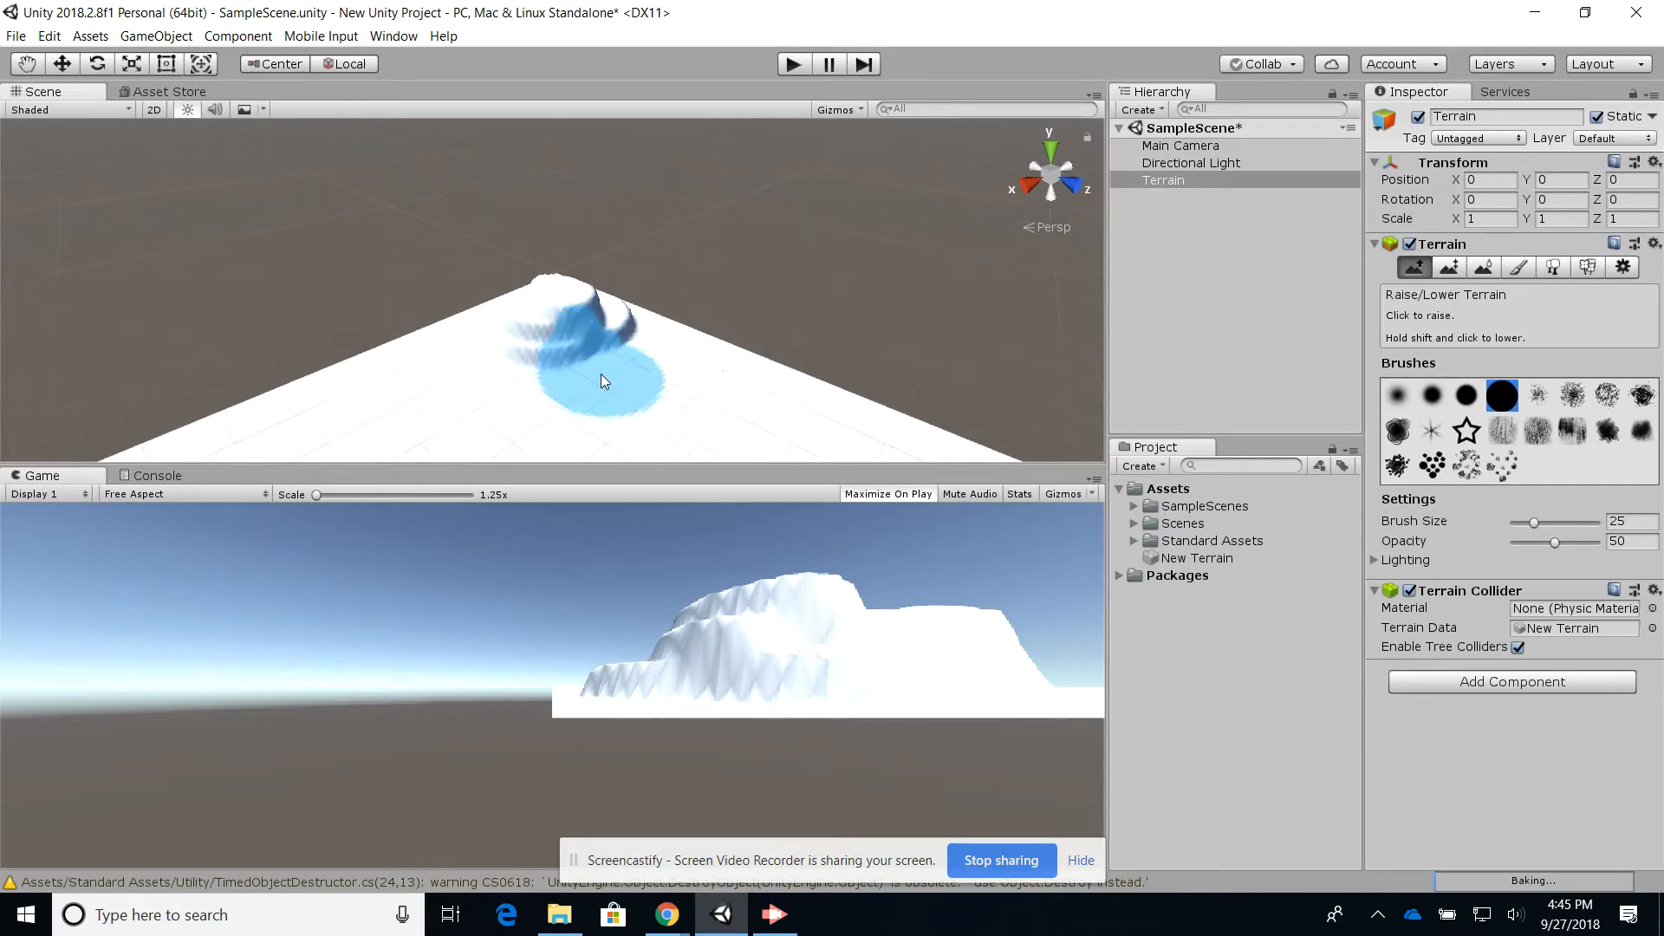
click(1501, 465)
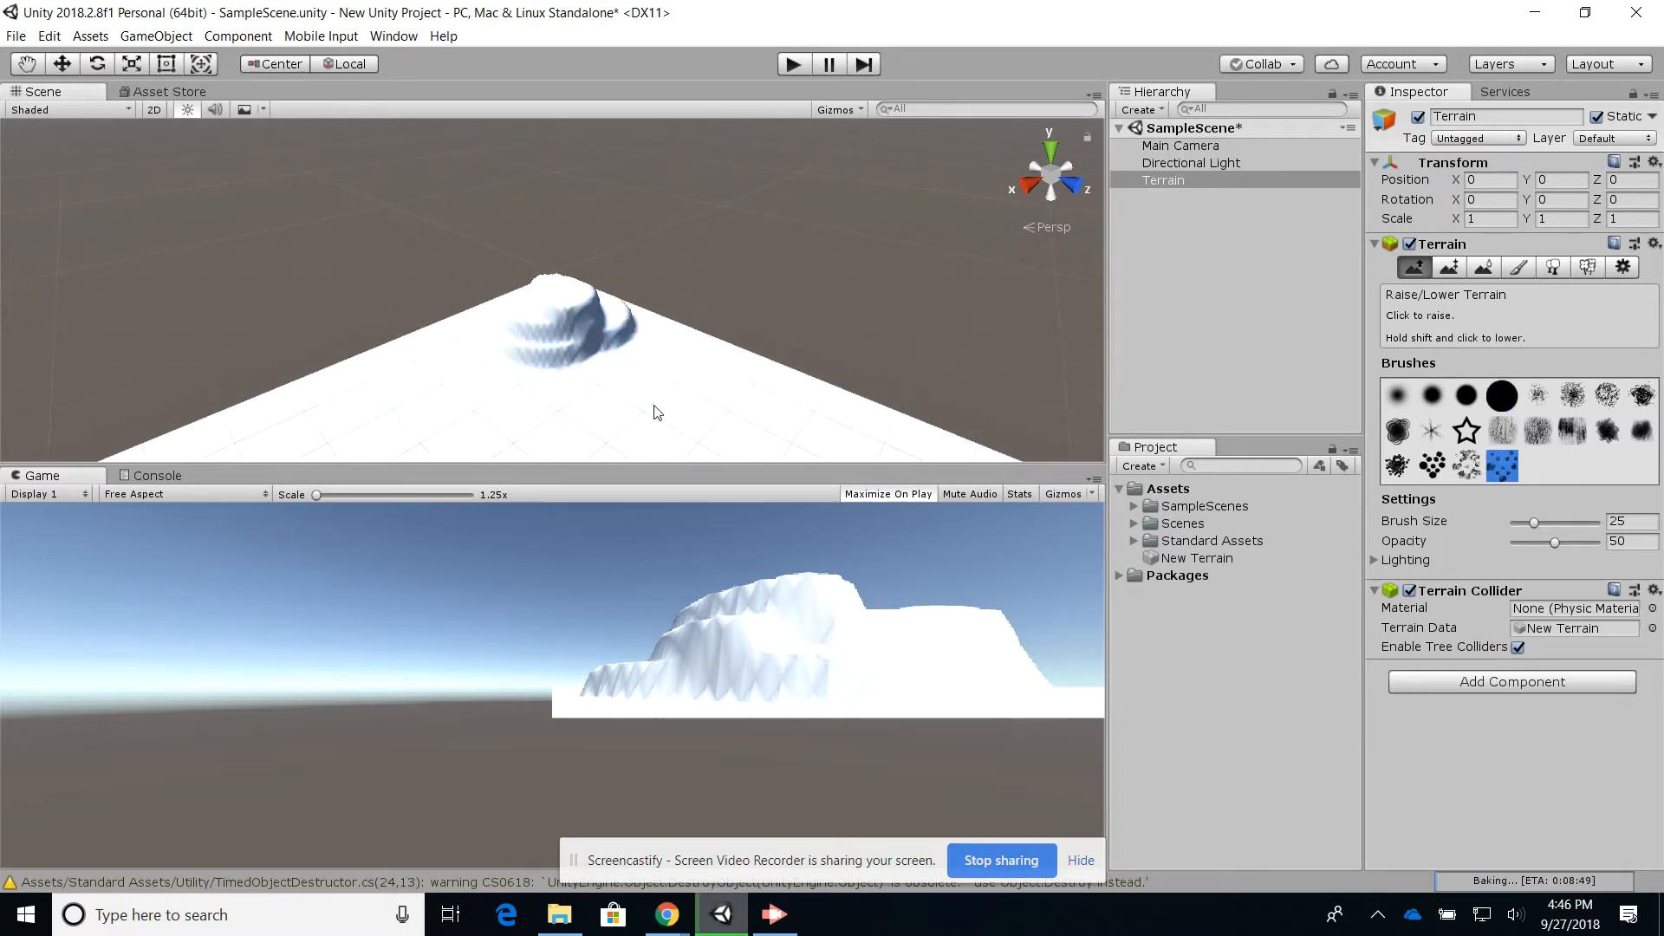
mouse_move(653, 413)
mouse_down()
mouse_move(572, 381)
mouse_move(416, 390)
mouse_move(457, 398)
mouse_up()
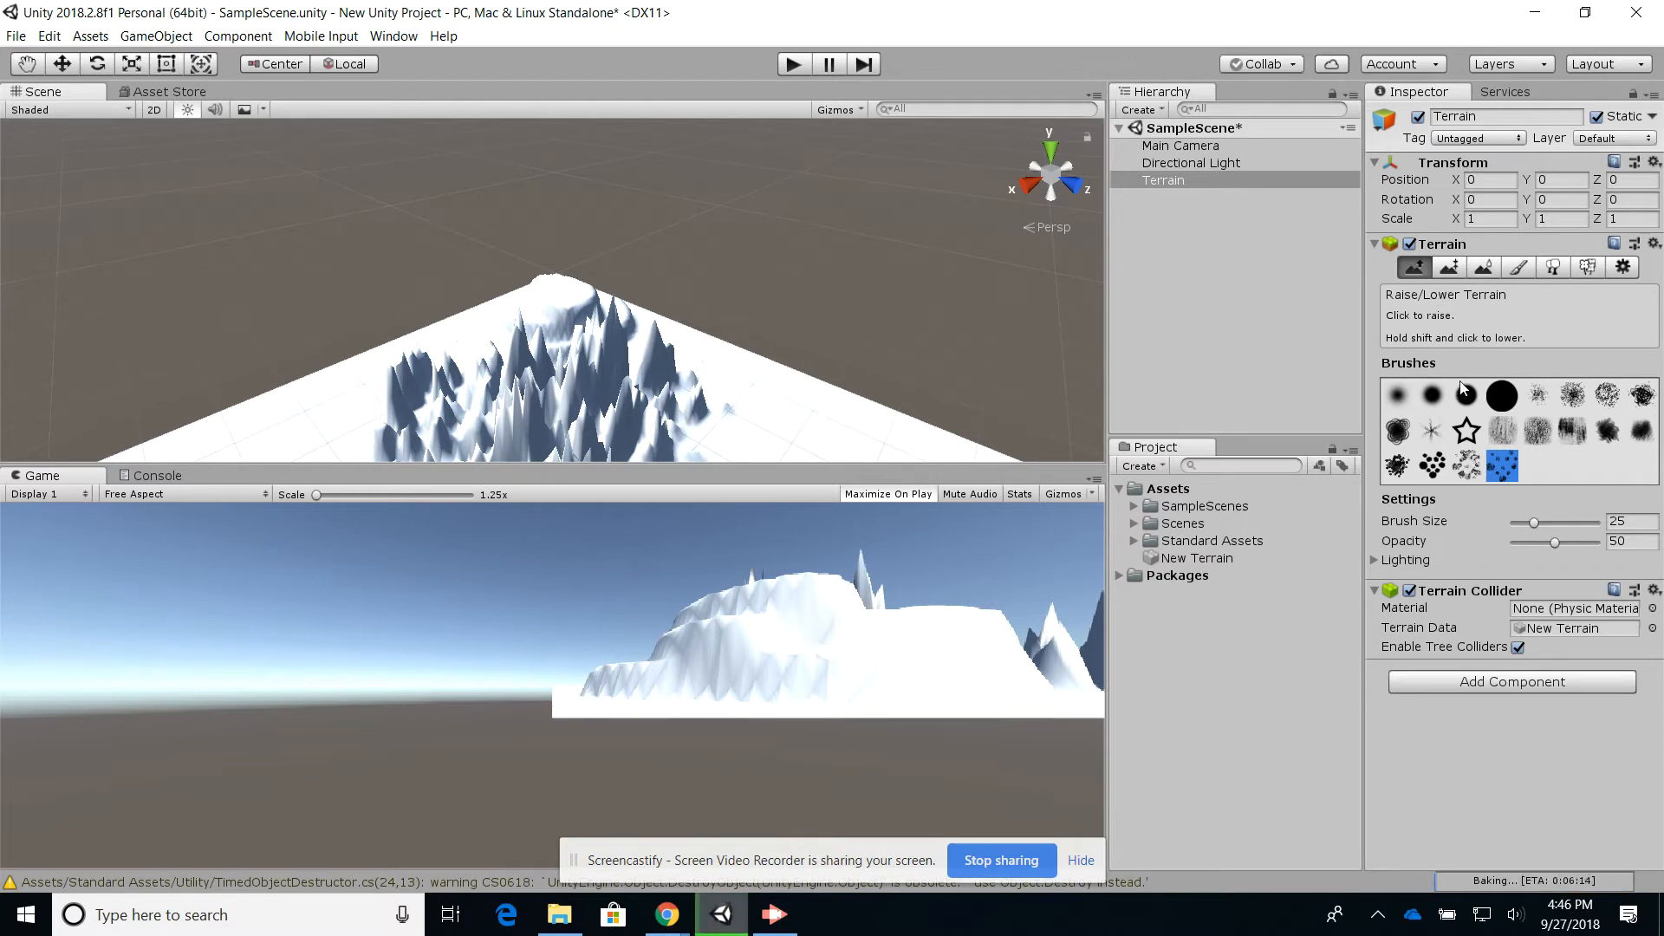
- Lower most of the jagged peaks in front of the hill with the large solid round brush
click(1507, 401)
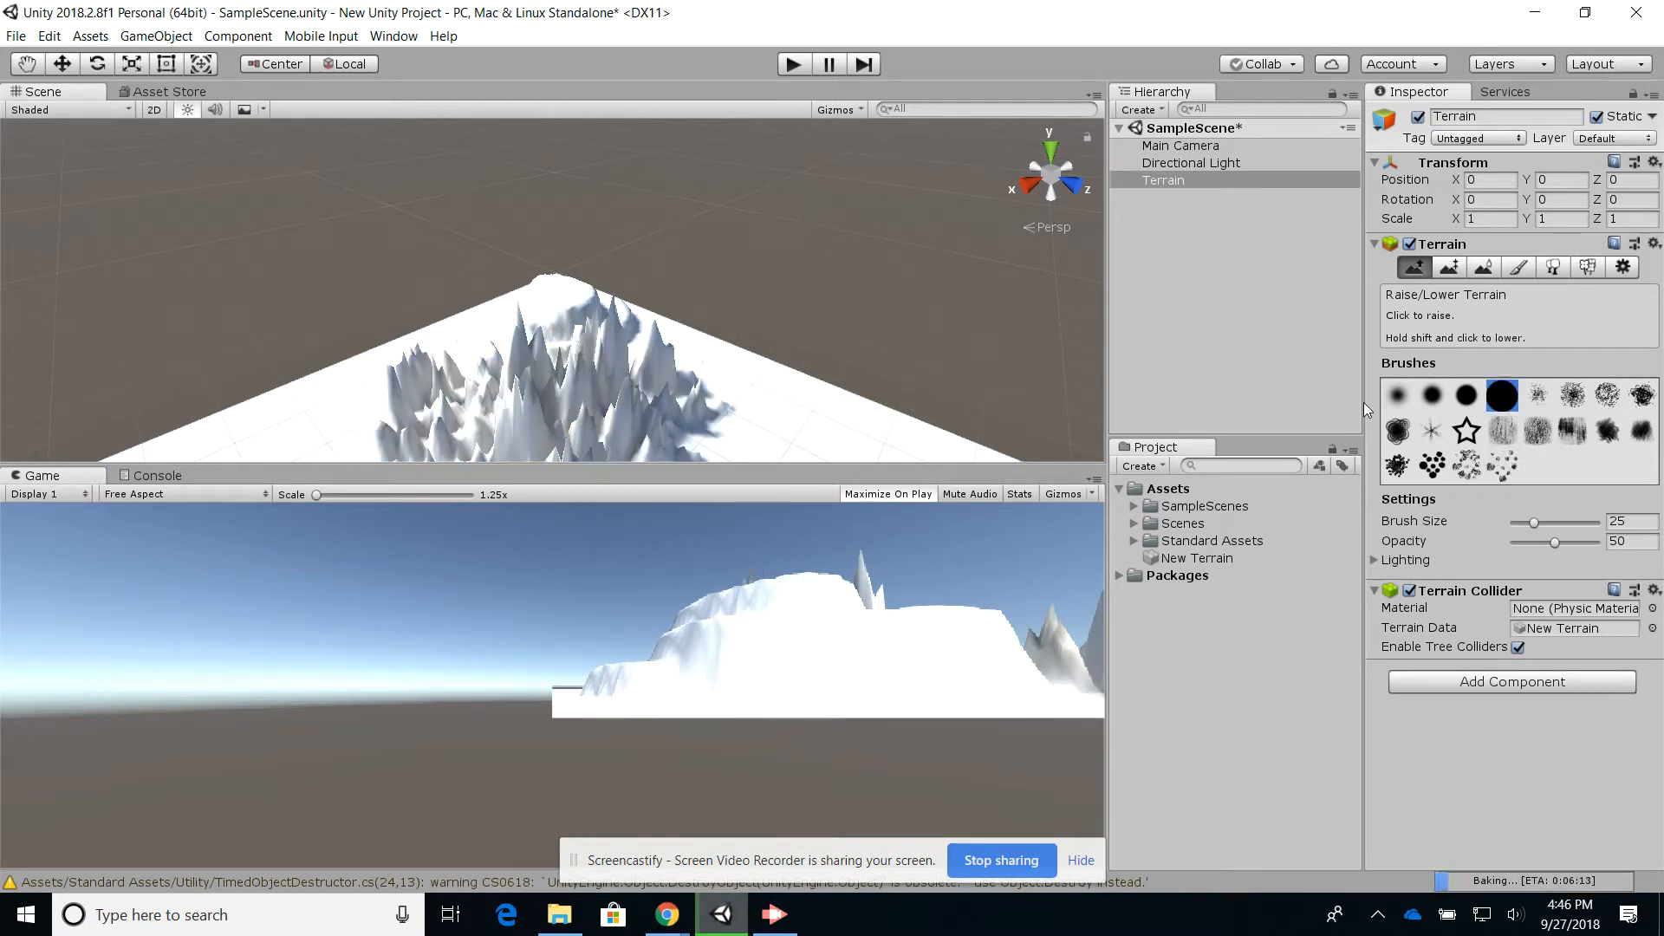
shift+click(621, 398)
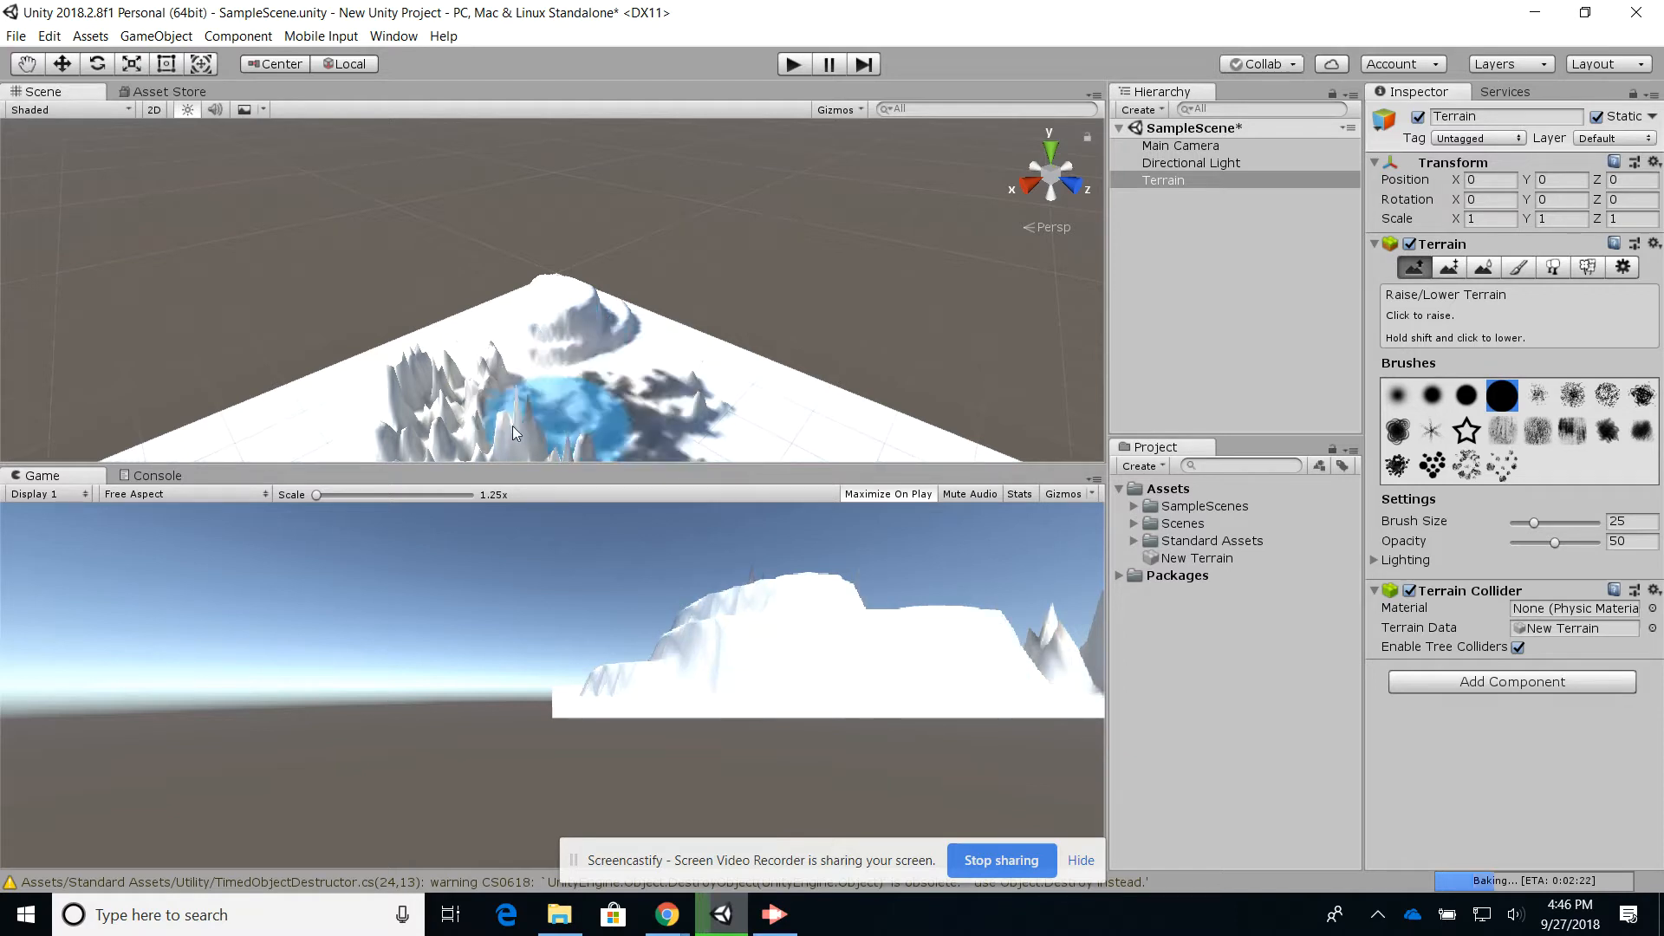
shift+drag(512, 425, 480, 403)
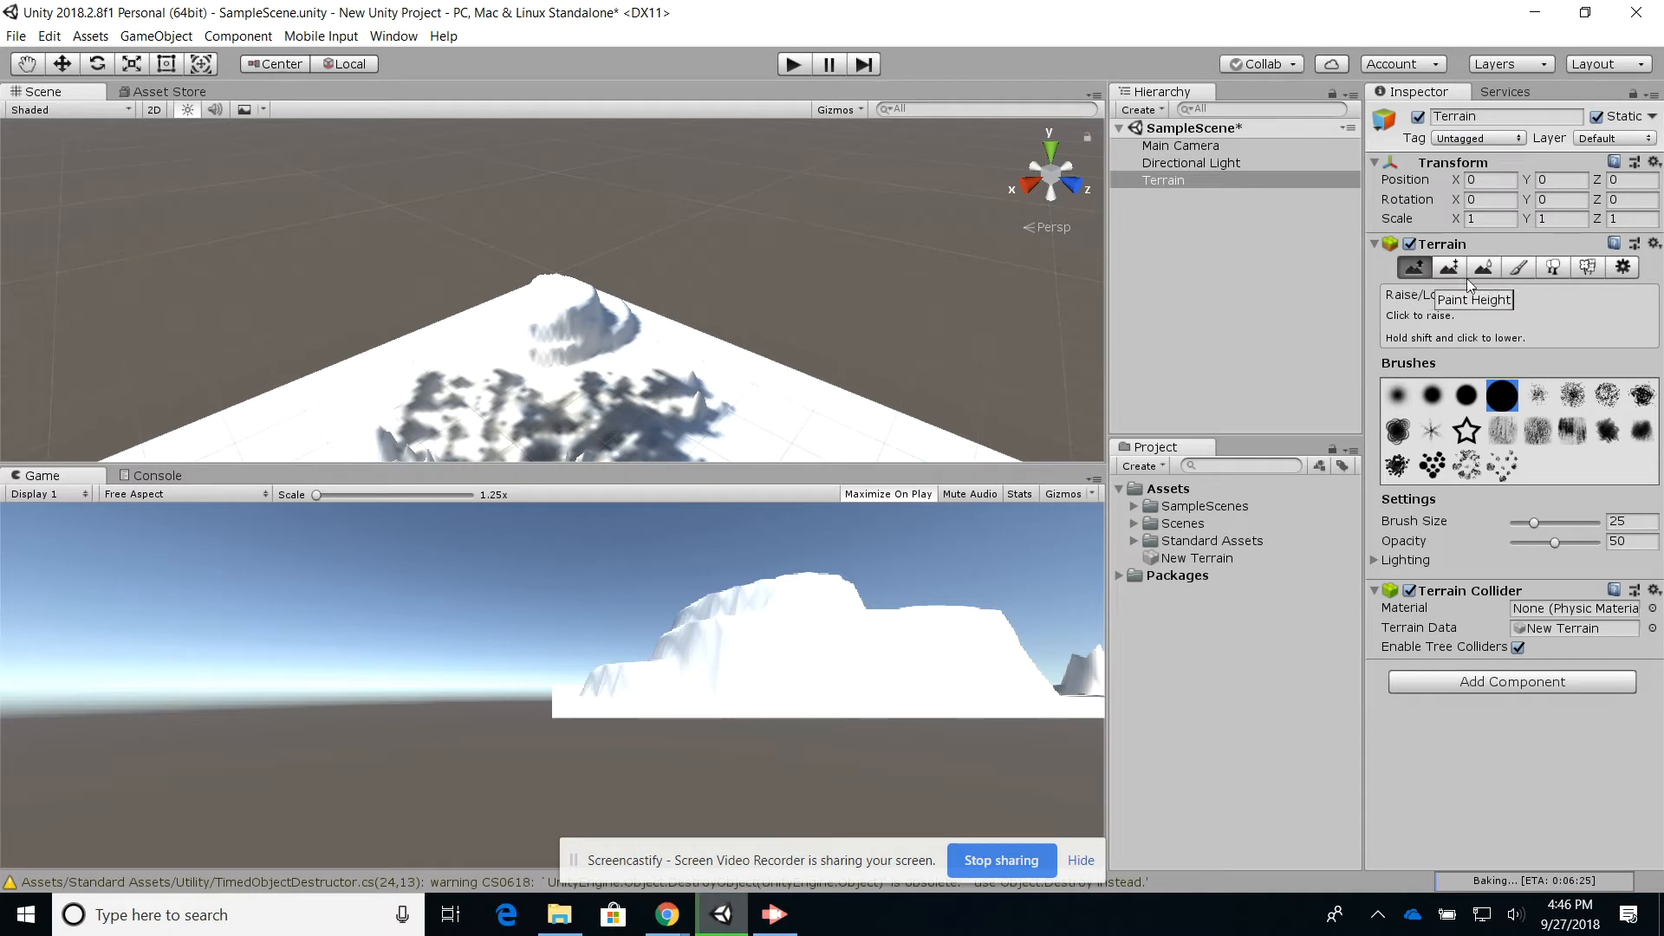
scroll(693, 368, down, 5)
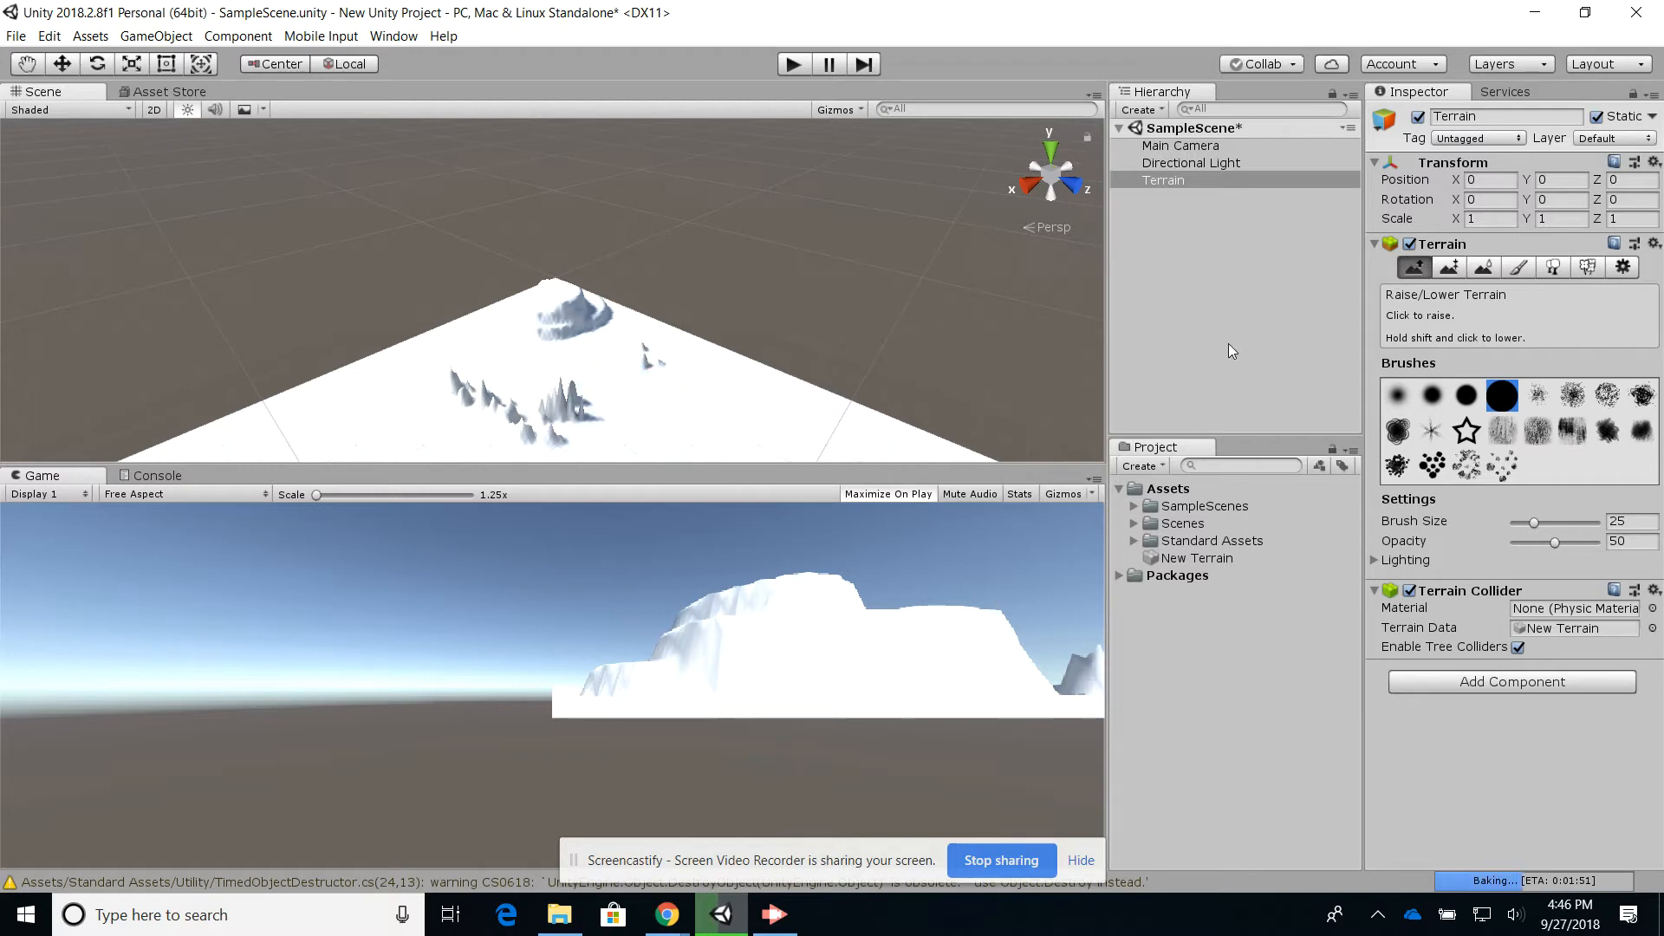
- Add the GrassHillAlbedo texture, found by searching for "grass", as the terrain's base paint texture
click(1517, 267)
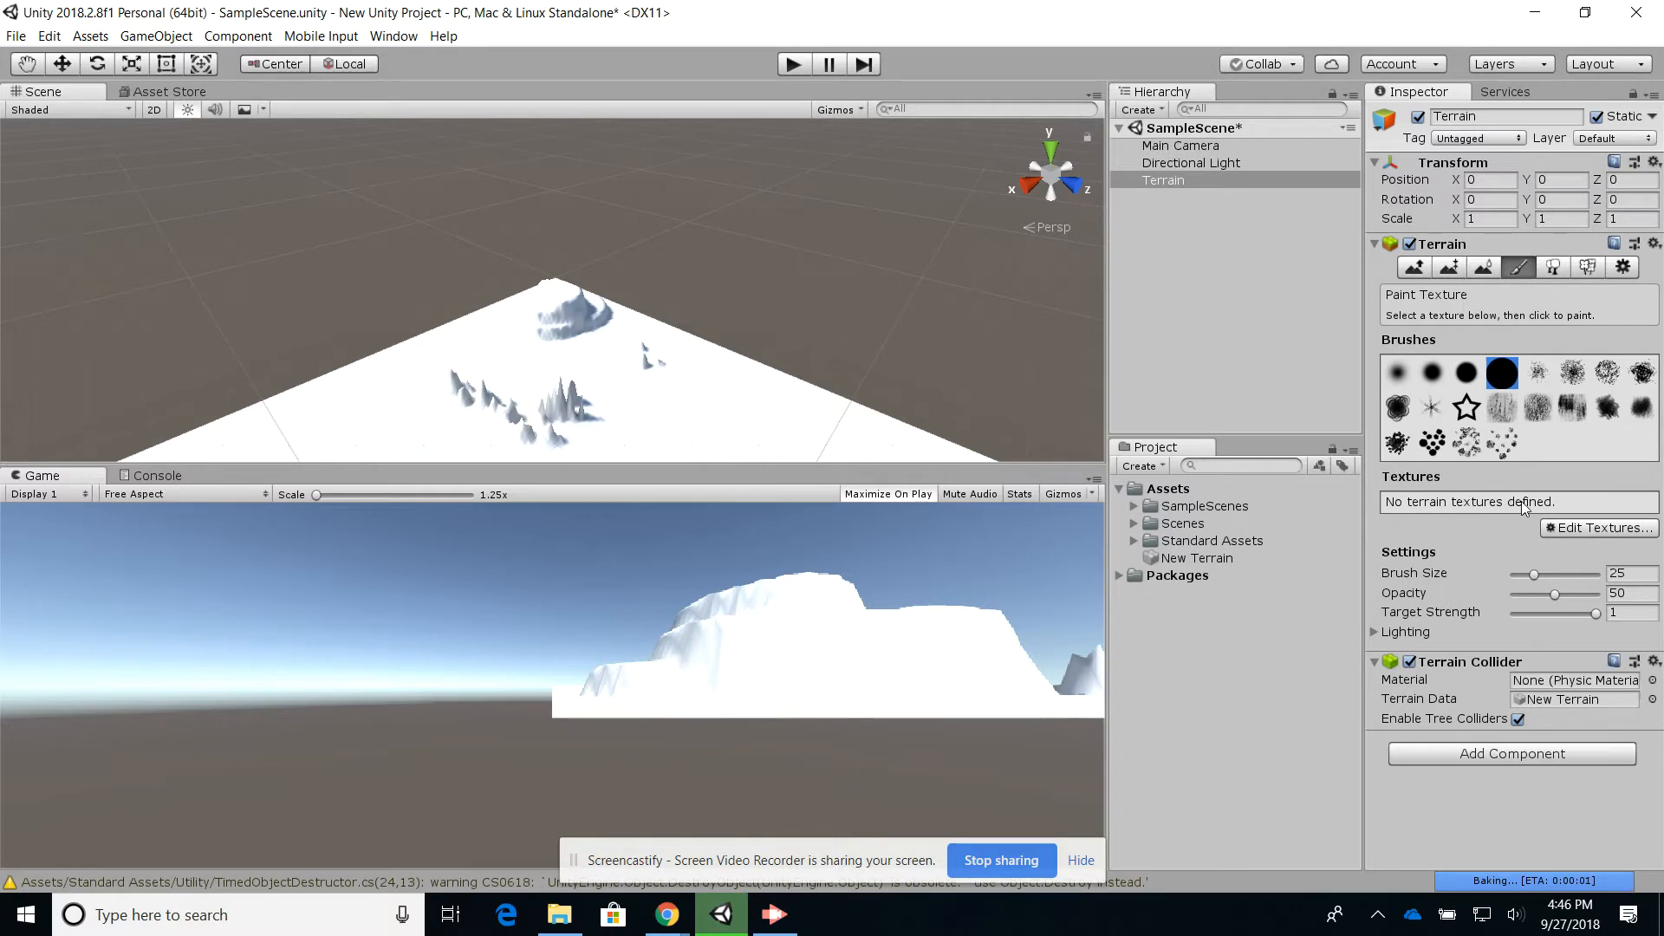
click(1574, 528)
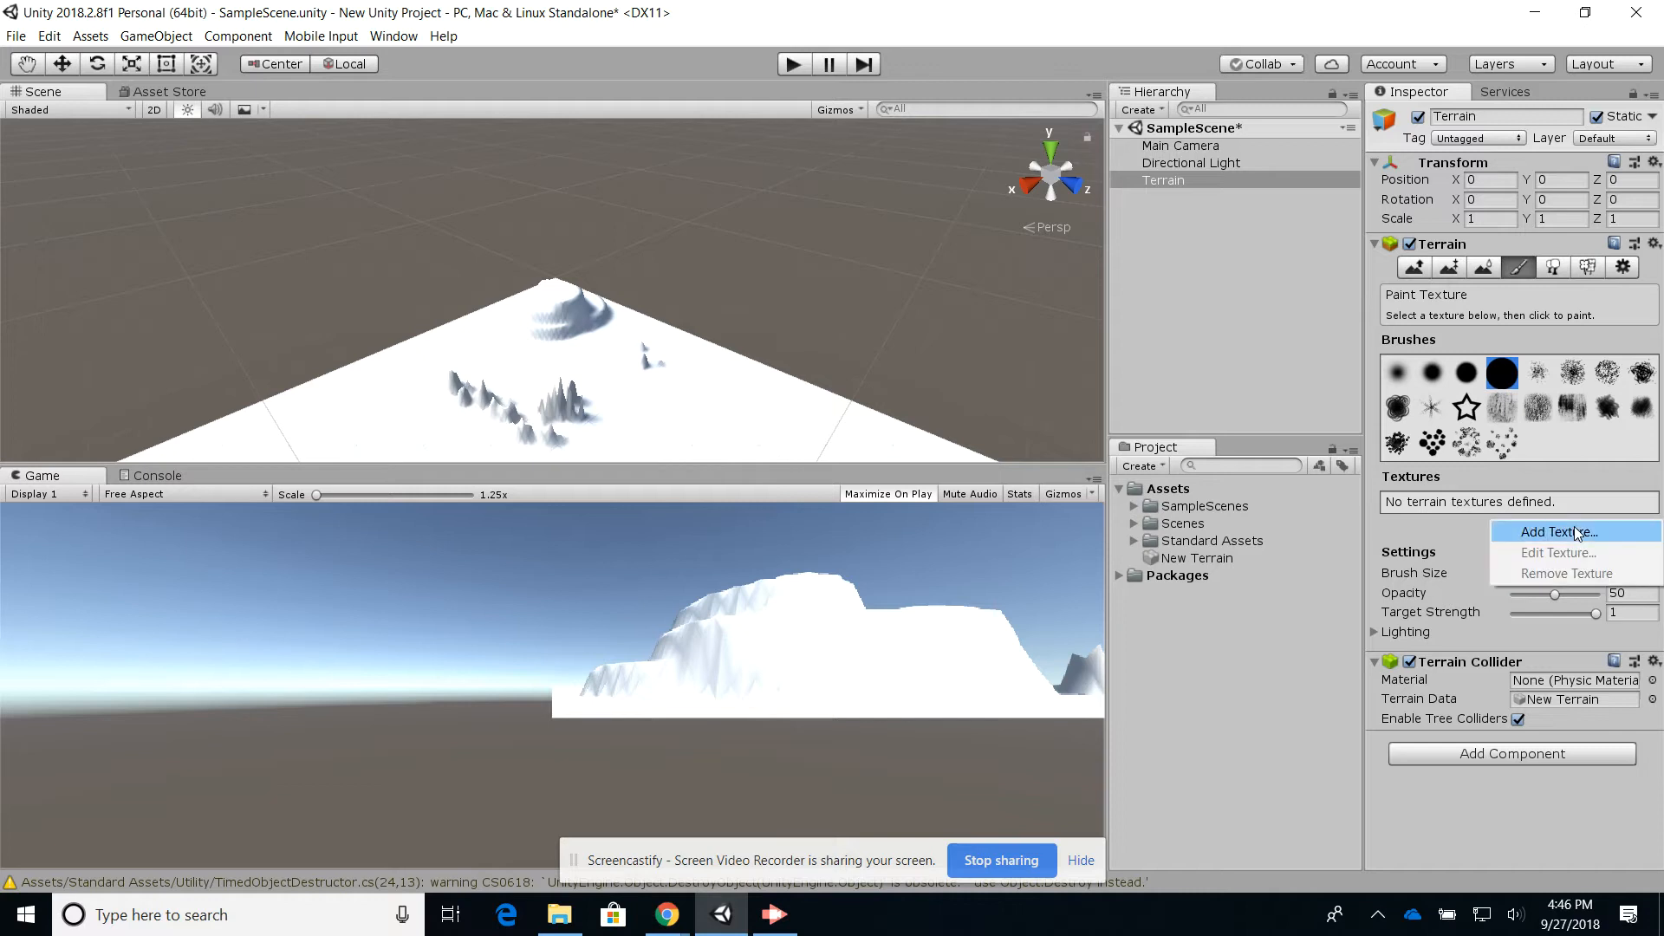
click(1573, 530)
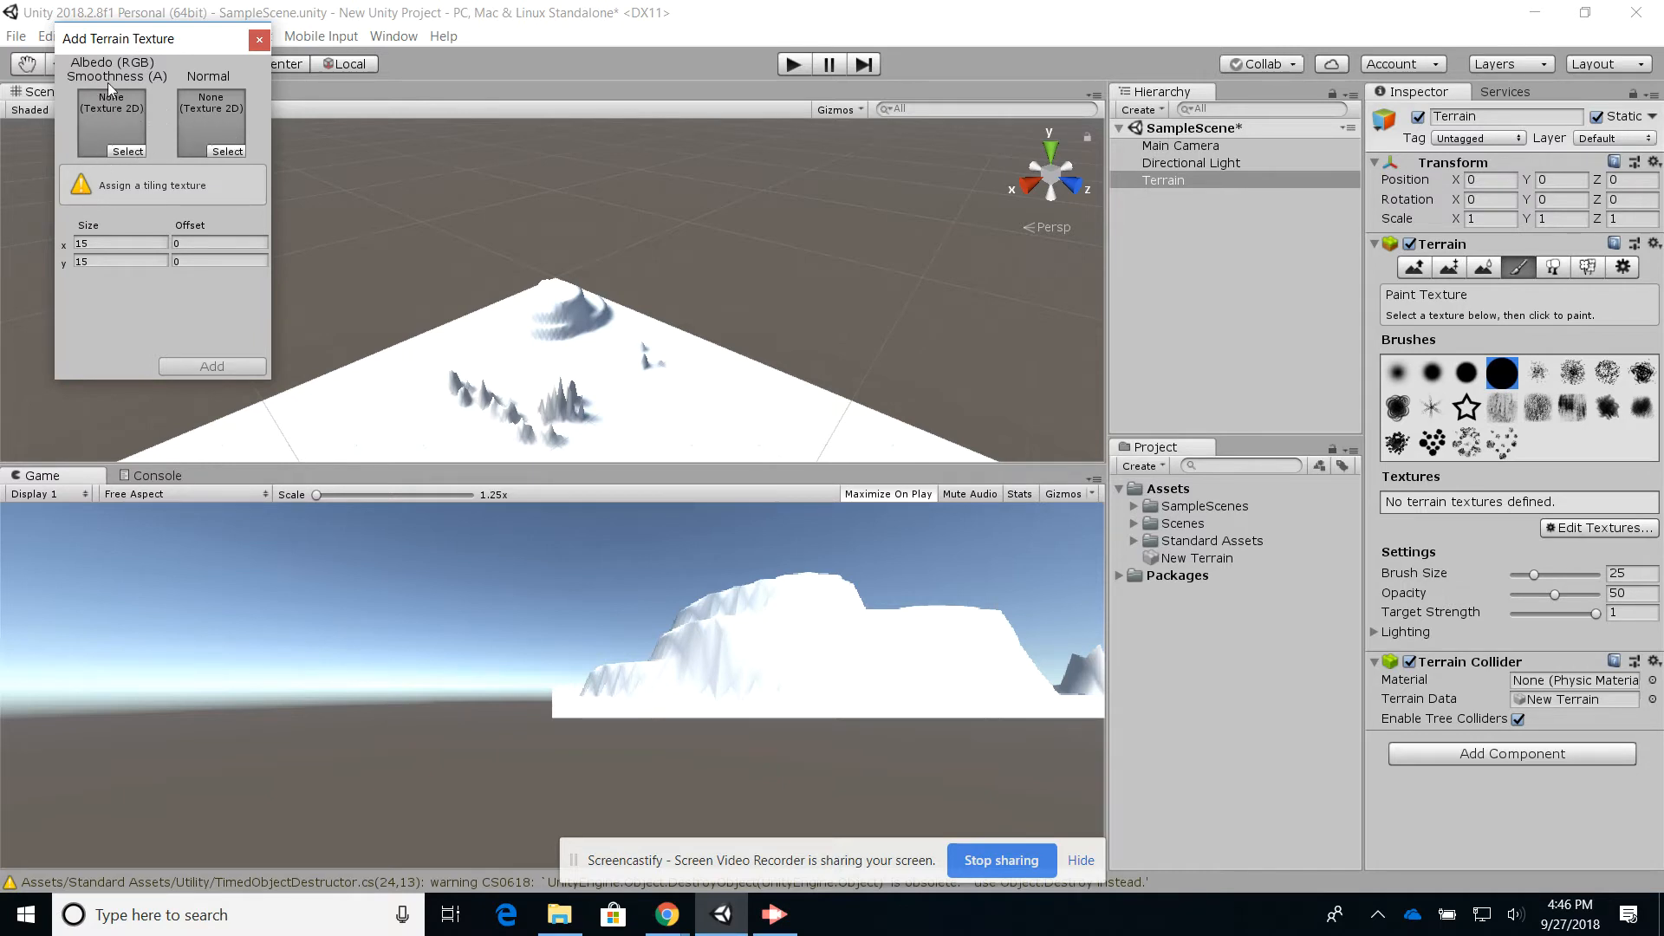
click(128, 153)
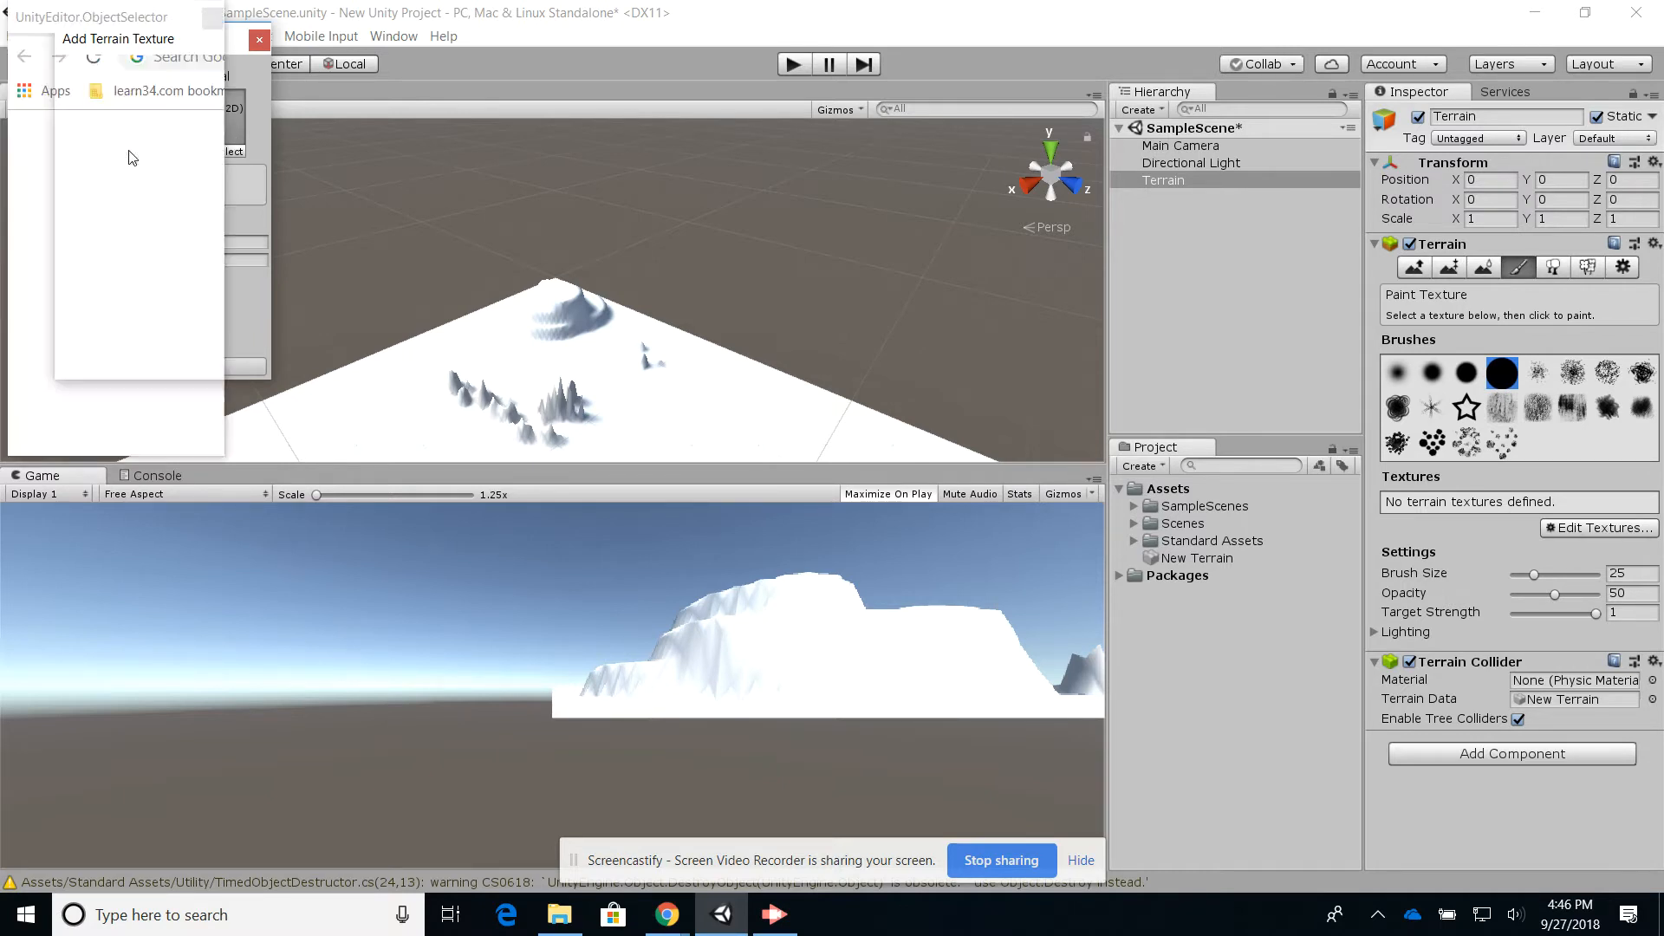
text(g)
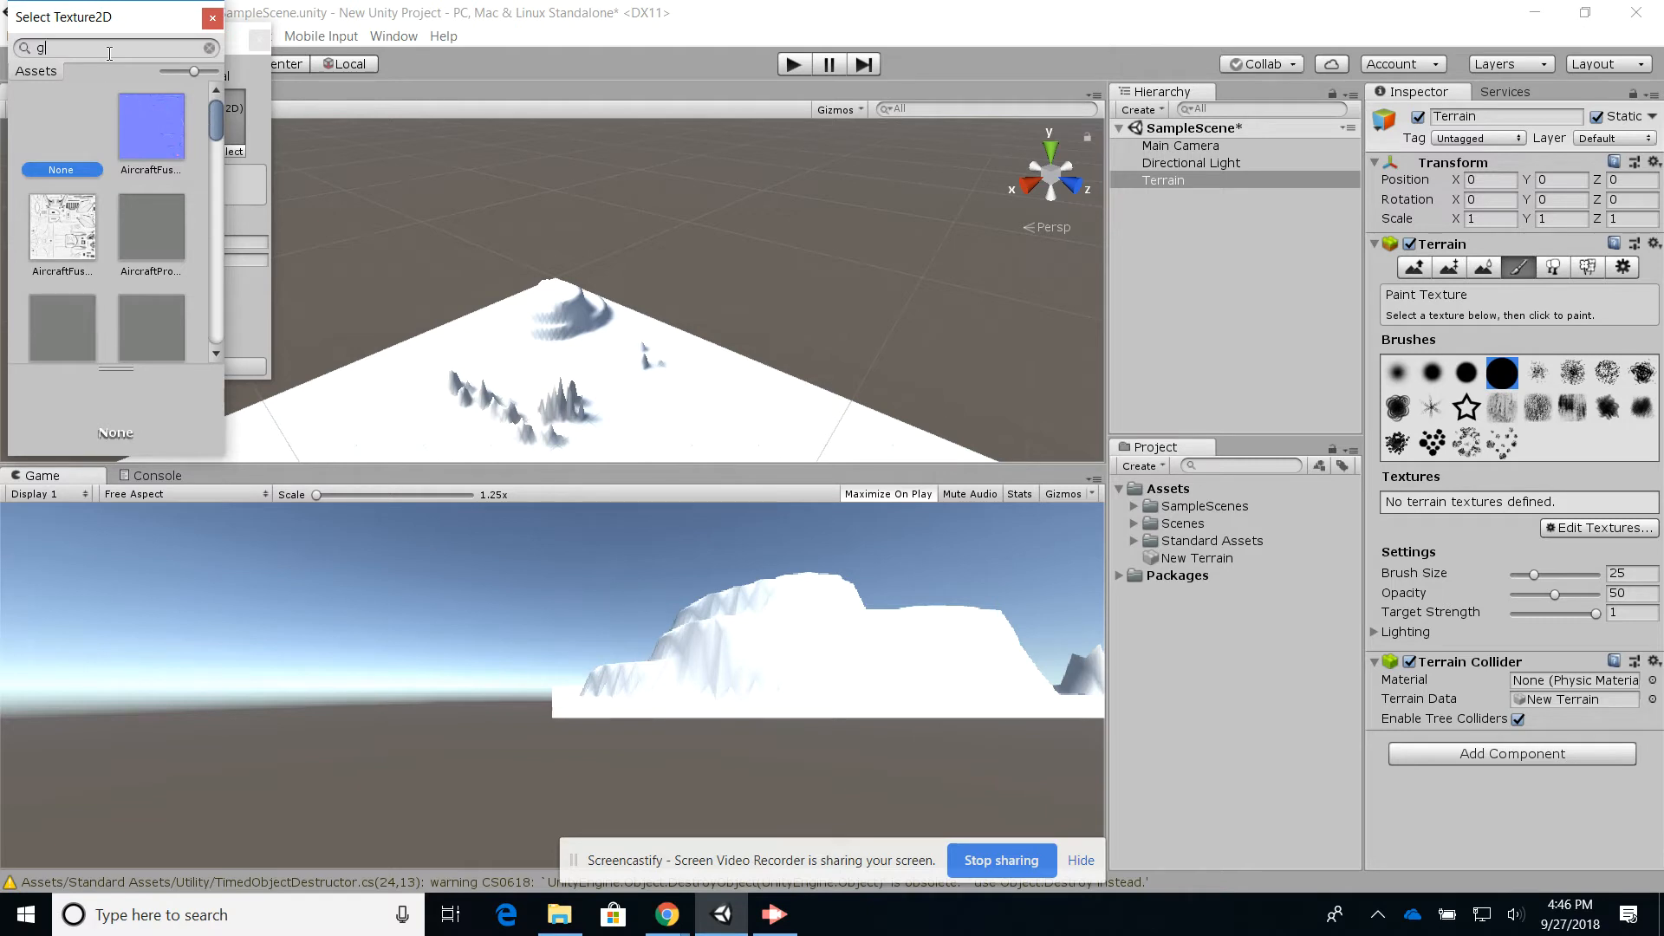
text(rass)
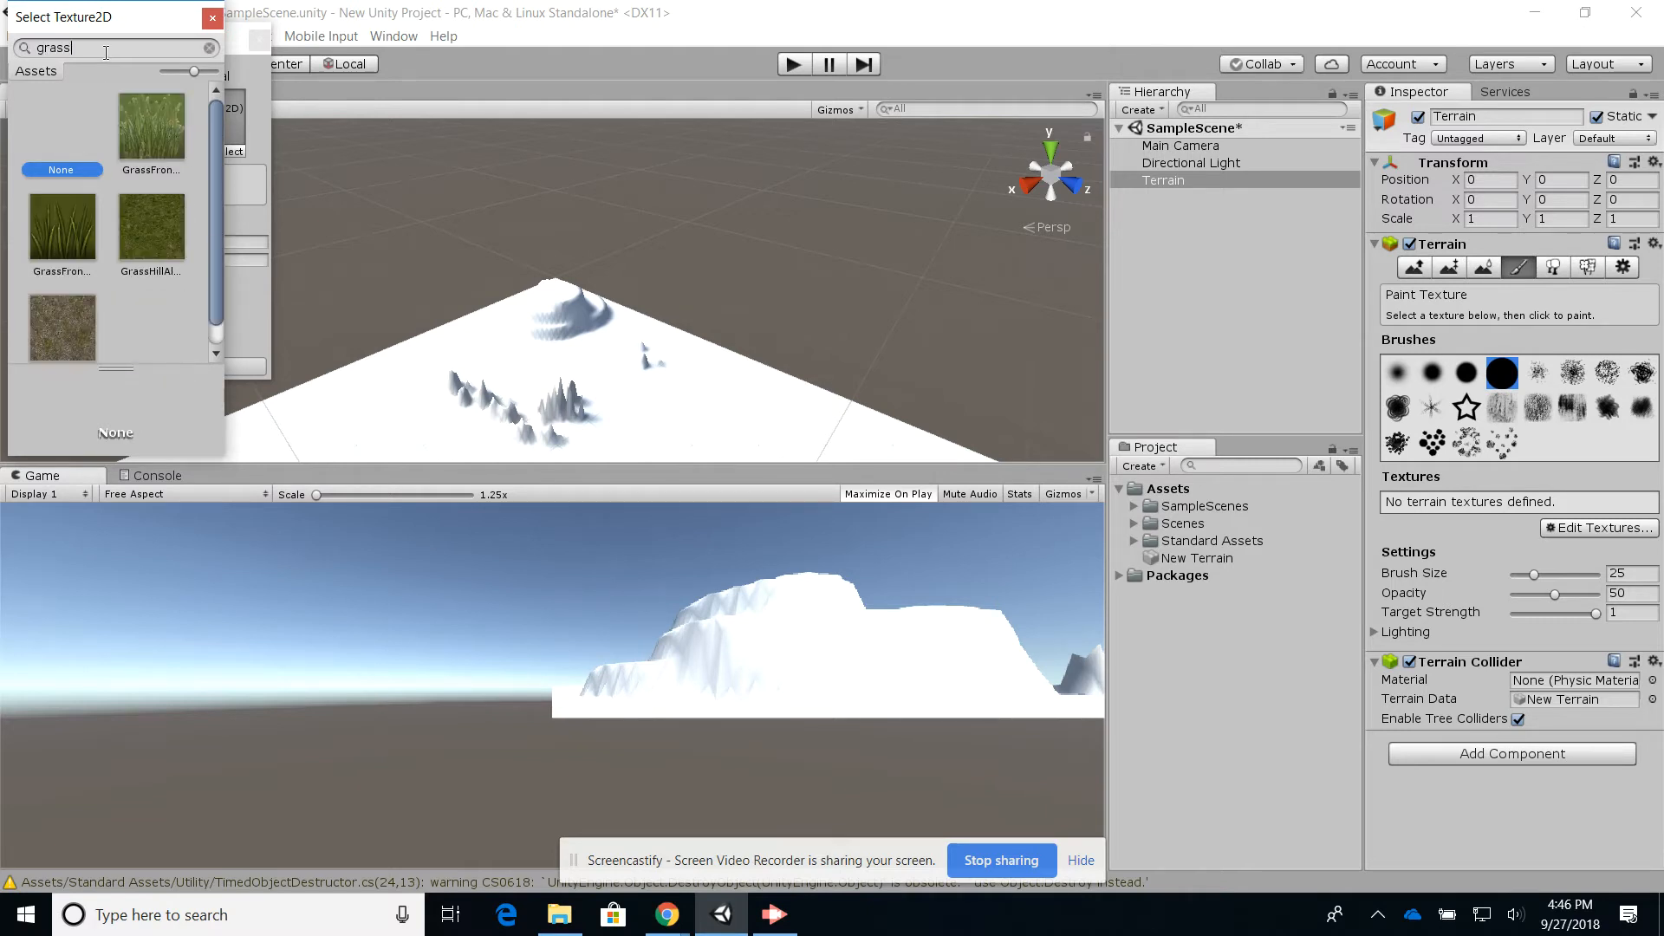
click(152, 238)
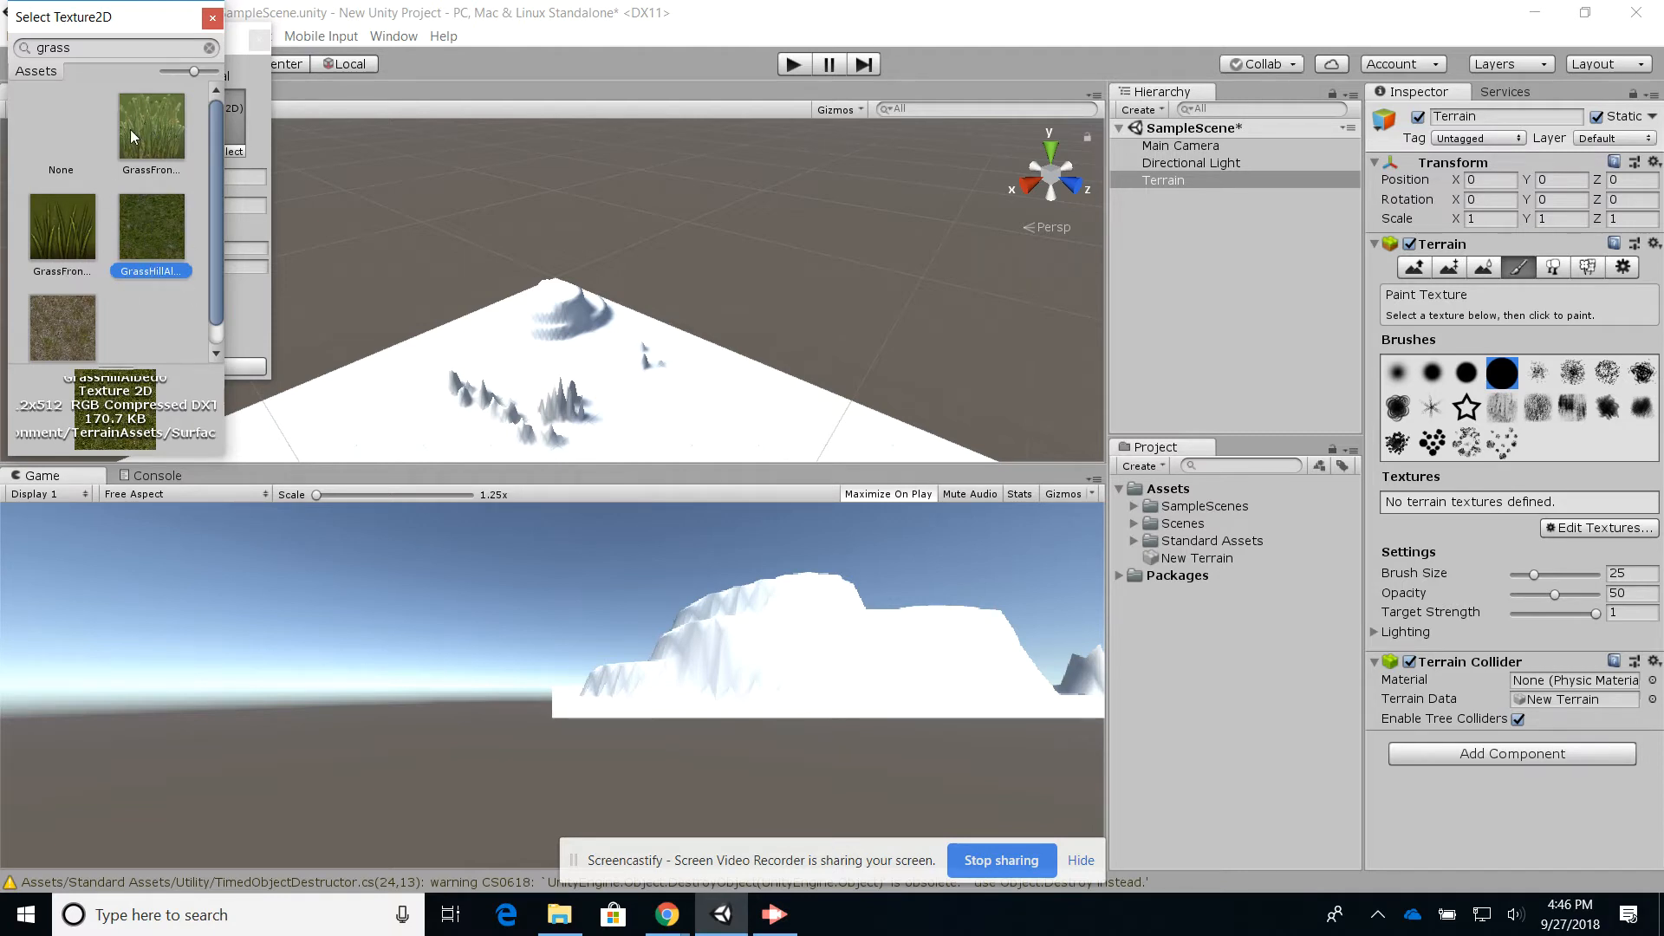
double_click(153, 236)
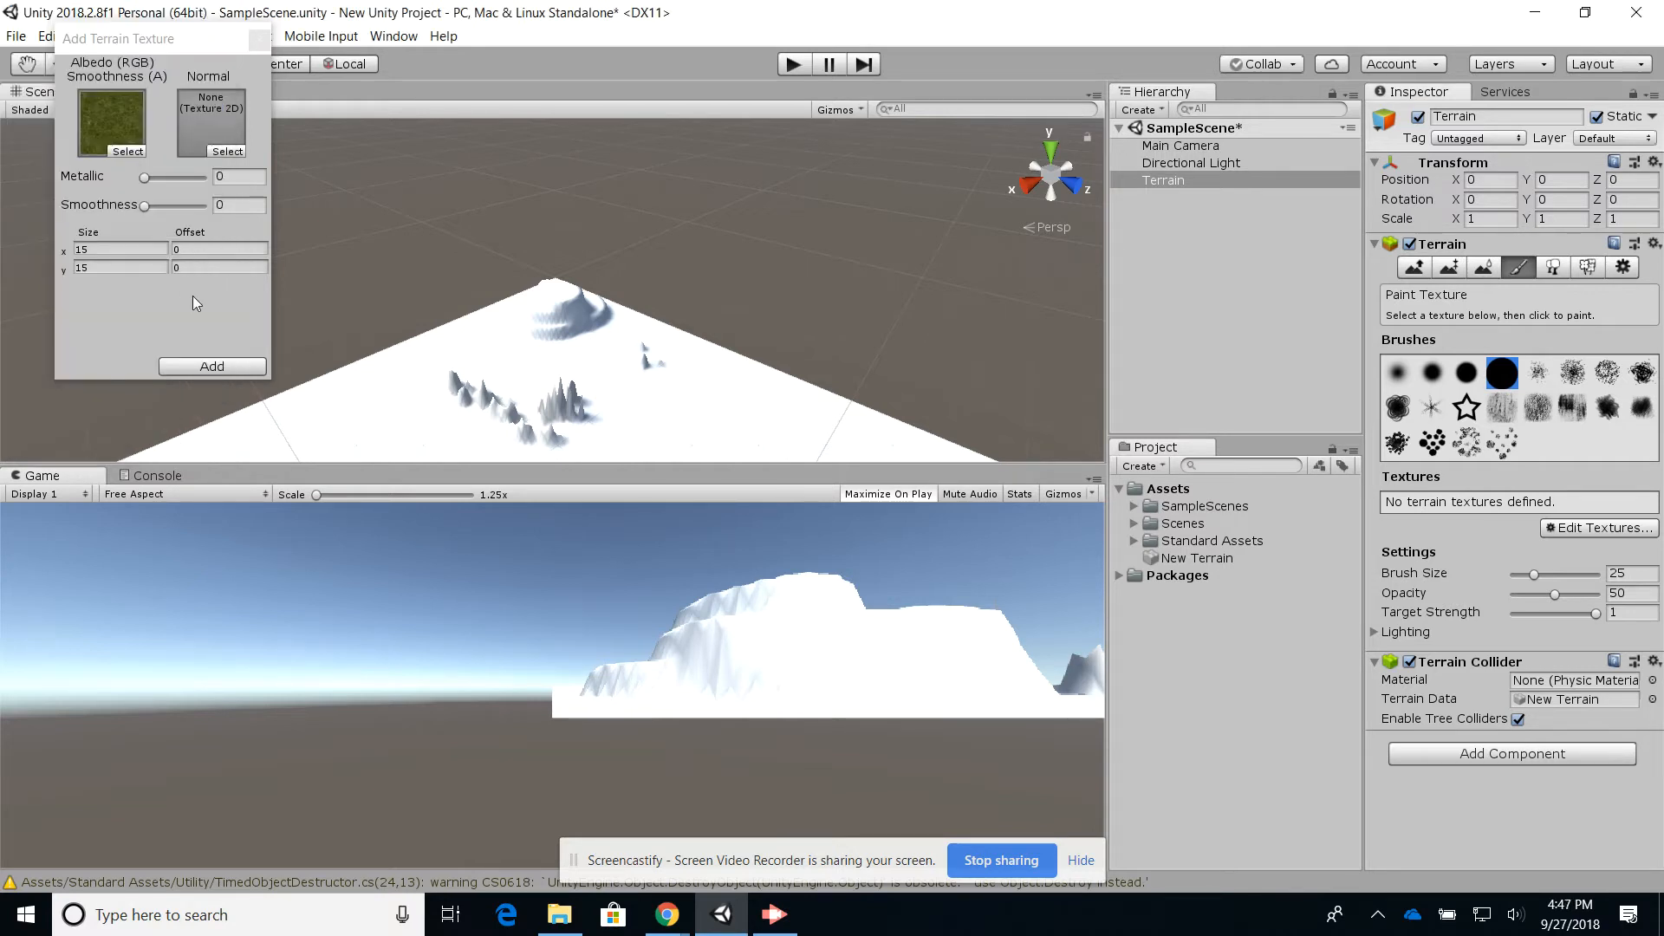
click(227, 367)
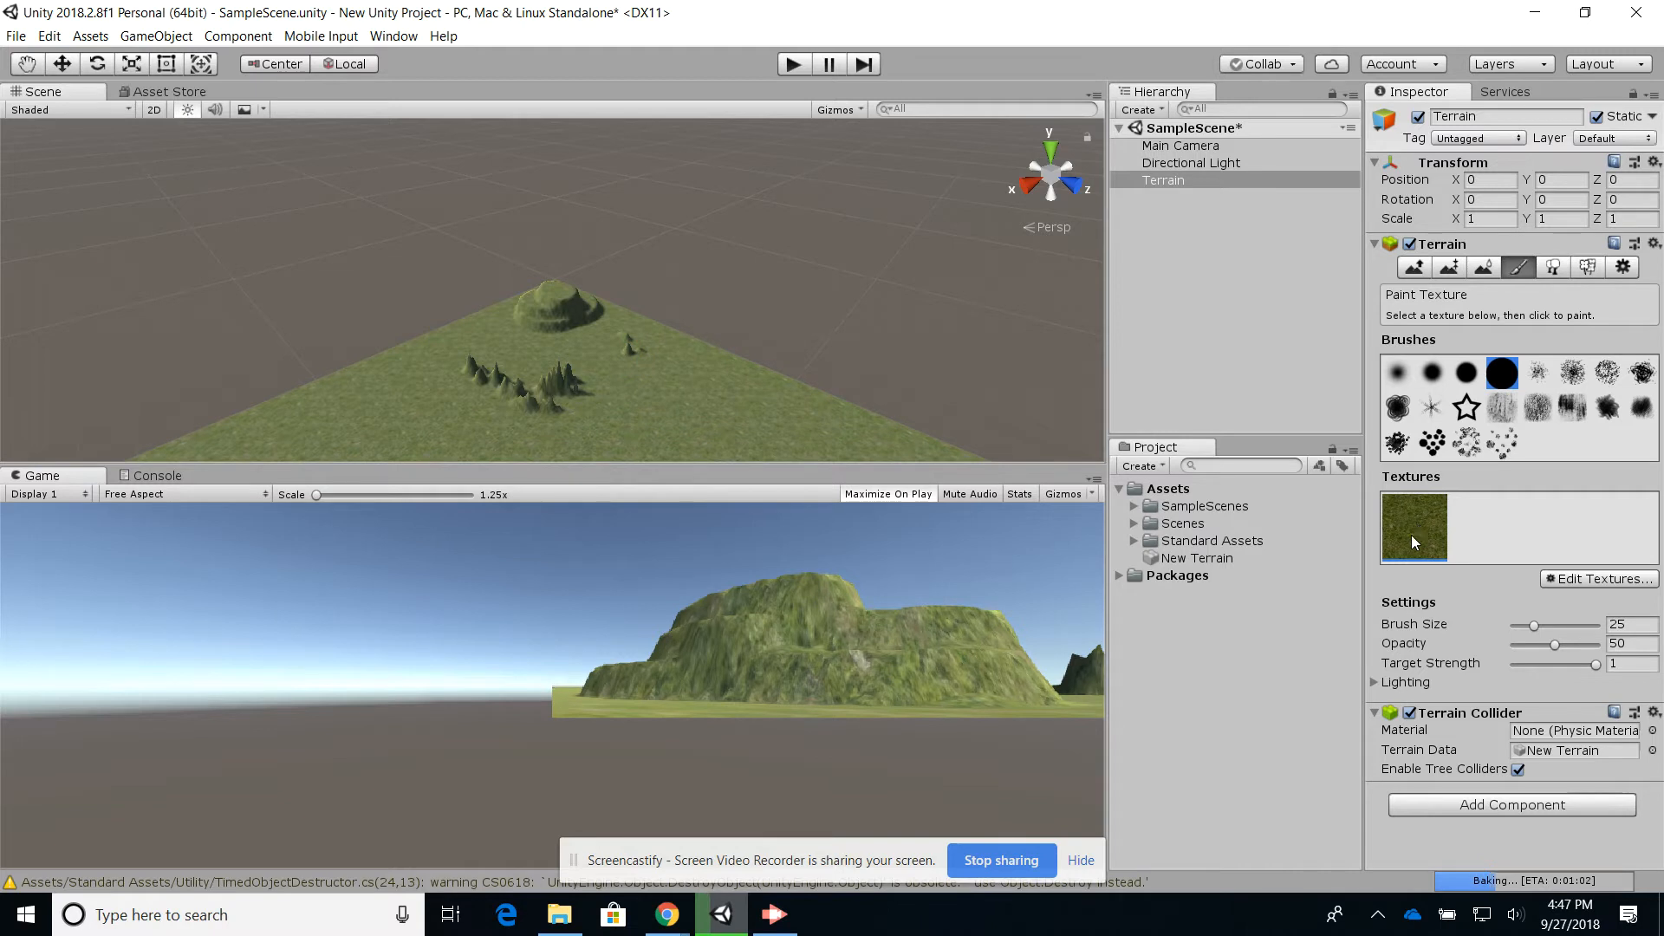
- Add GrassRockyAlbedo as a second terrain paint texture, searching the textures for "grass"
click(1595, 580)
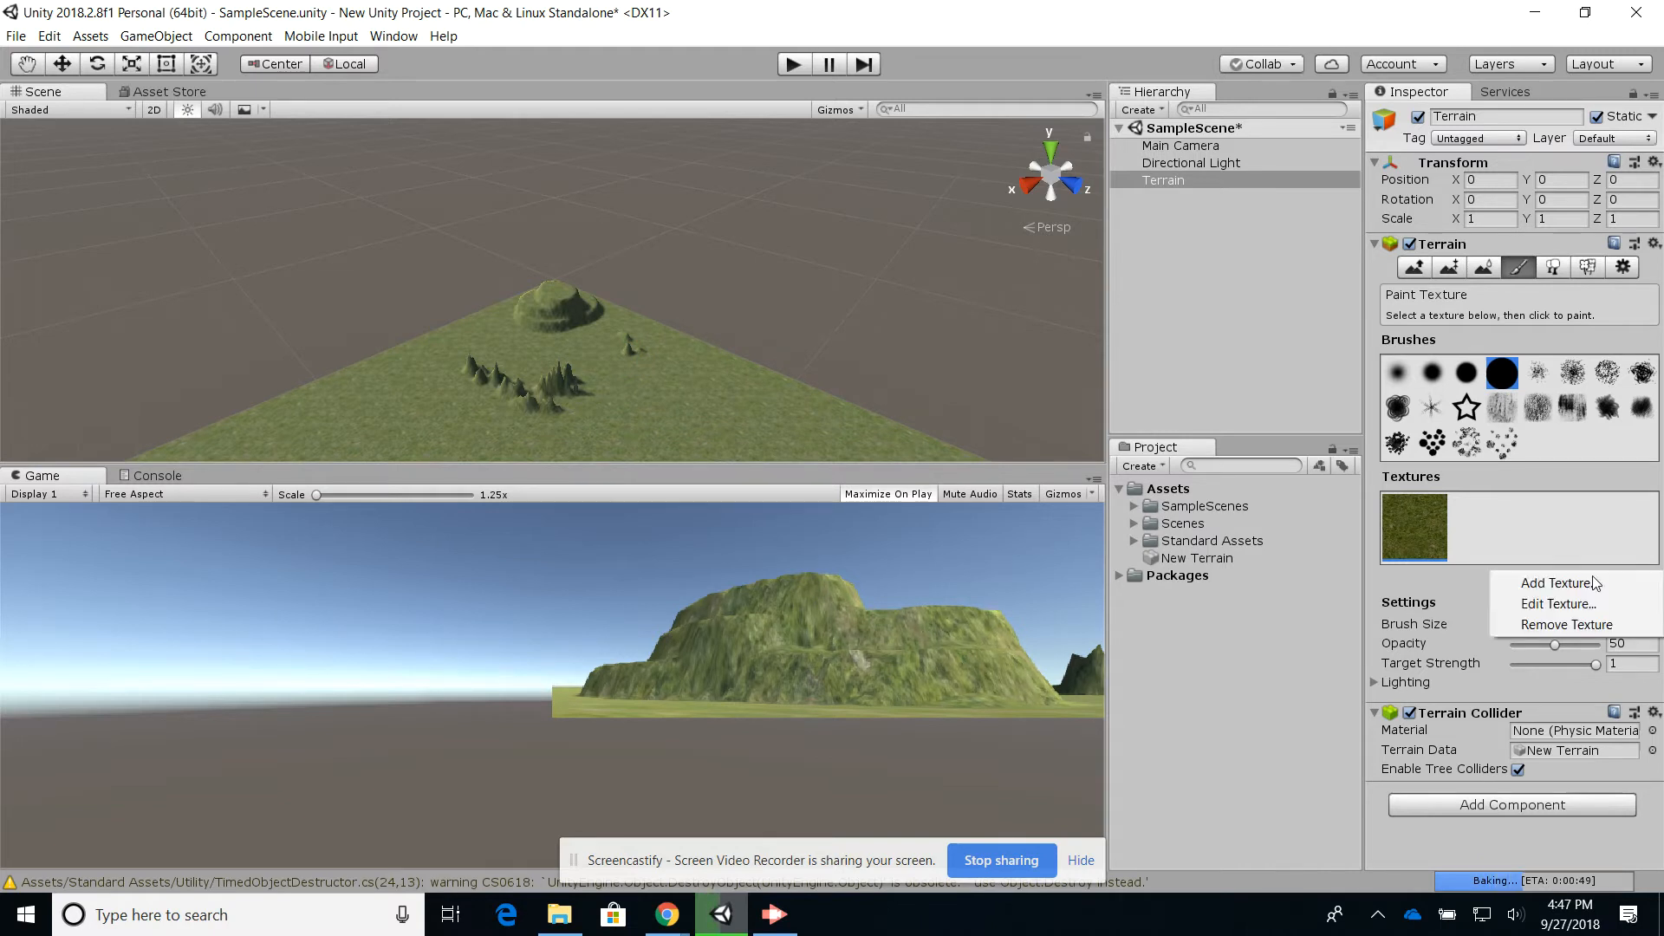
click(1579, 584)
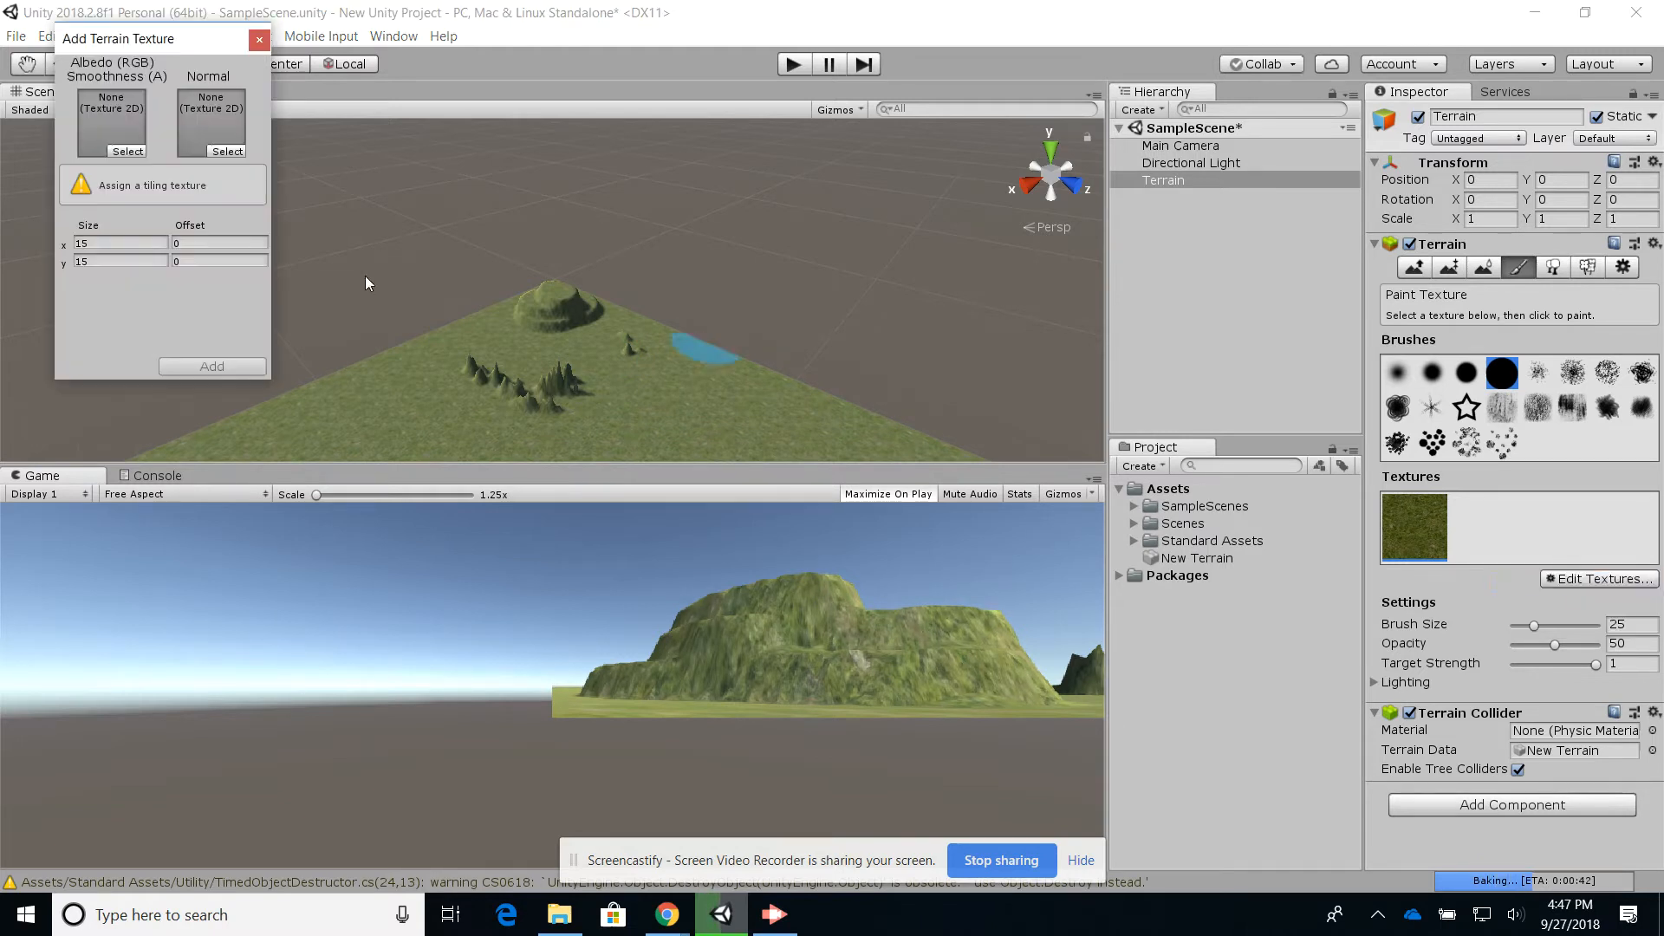
click(129, 152)
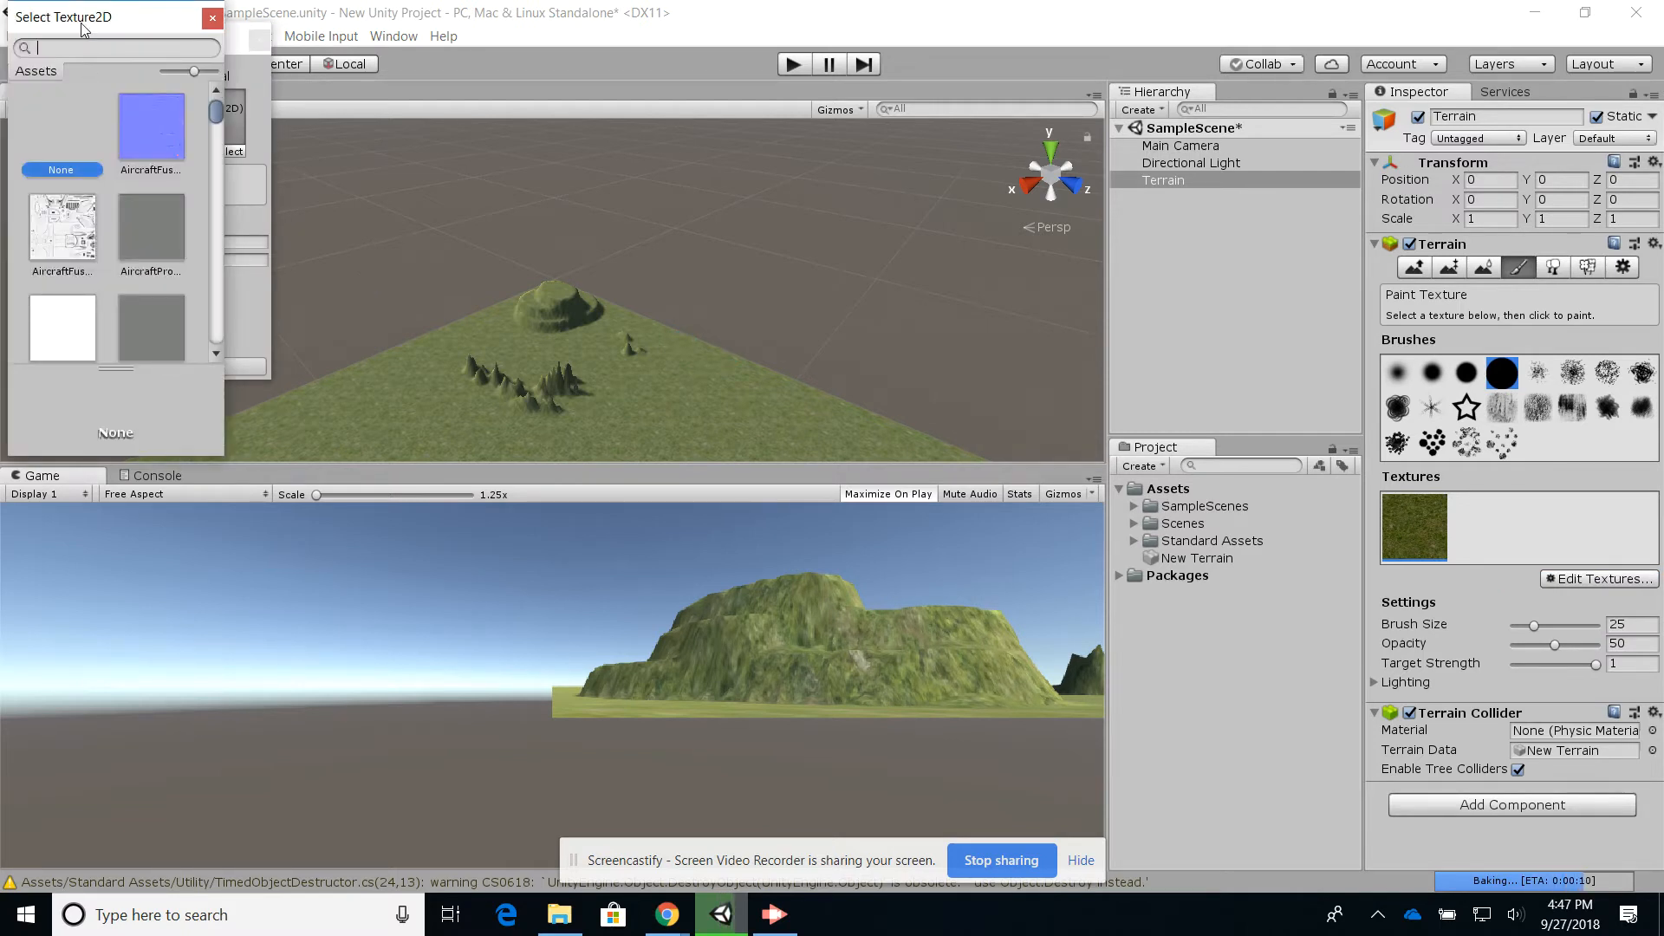
text(grass)
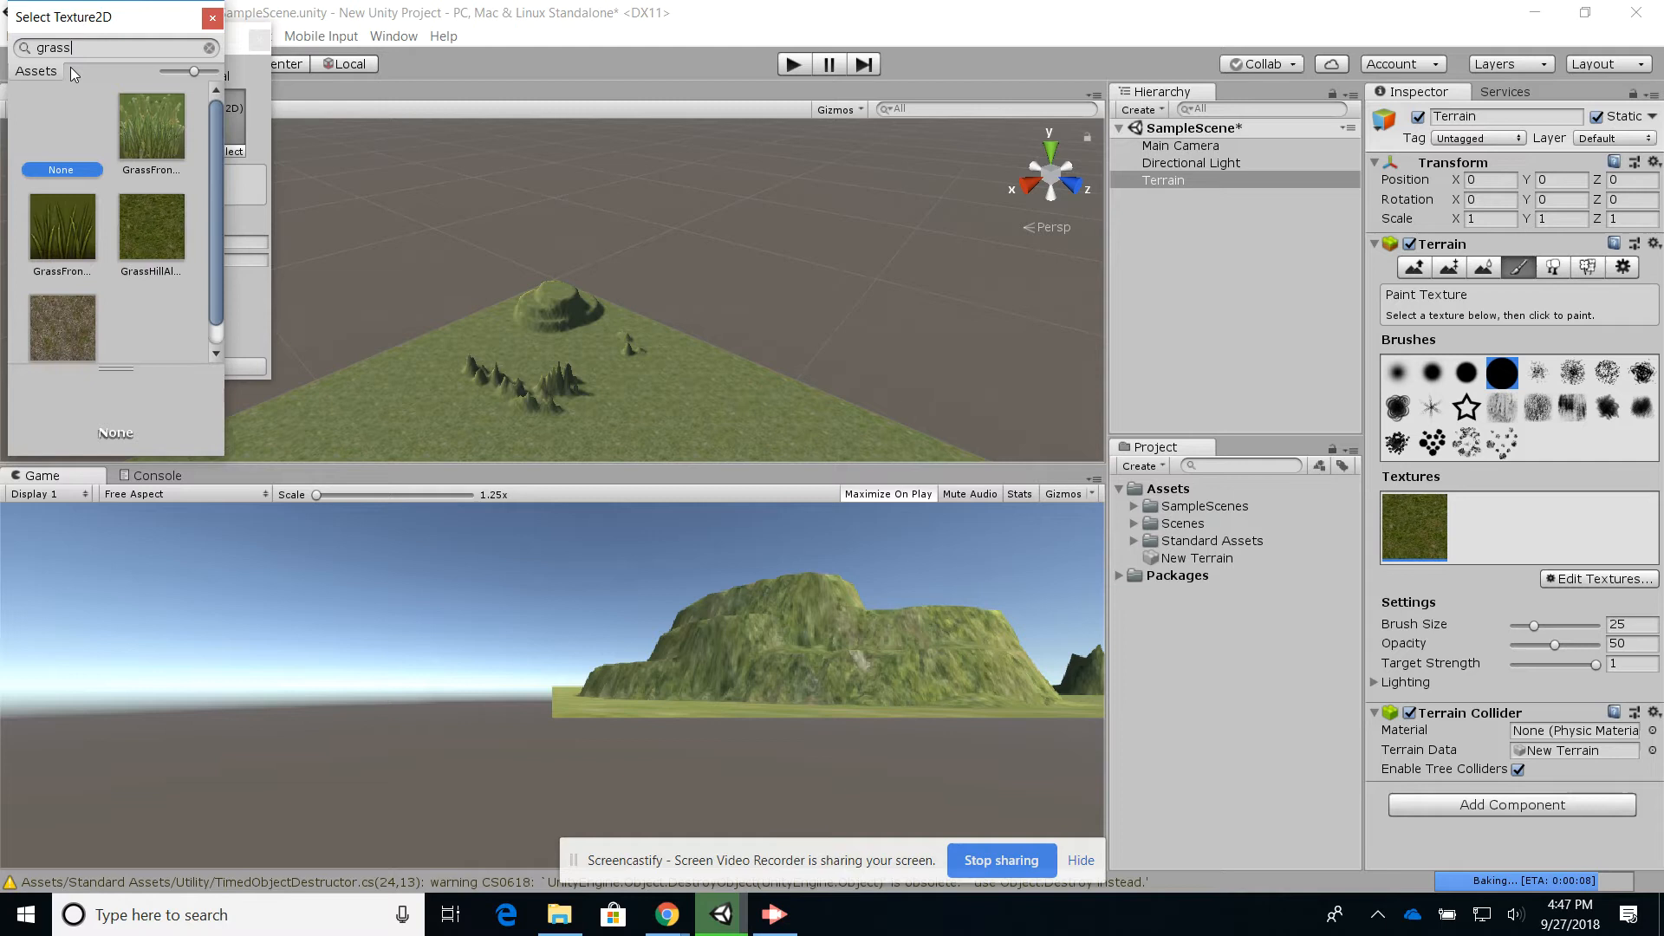
click(64, 329)
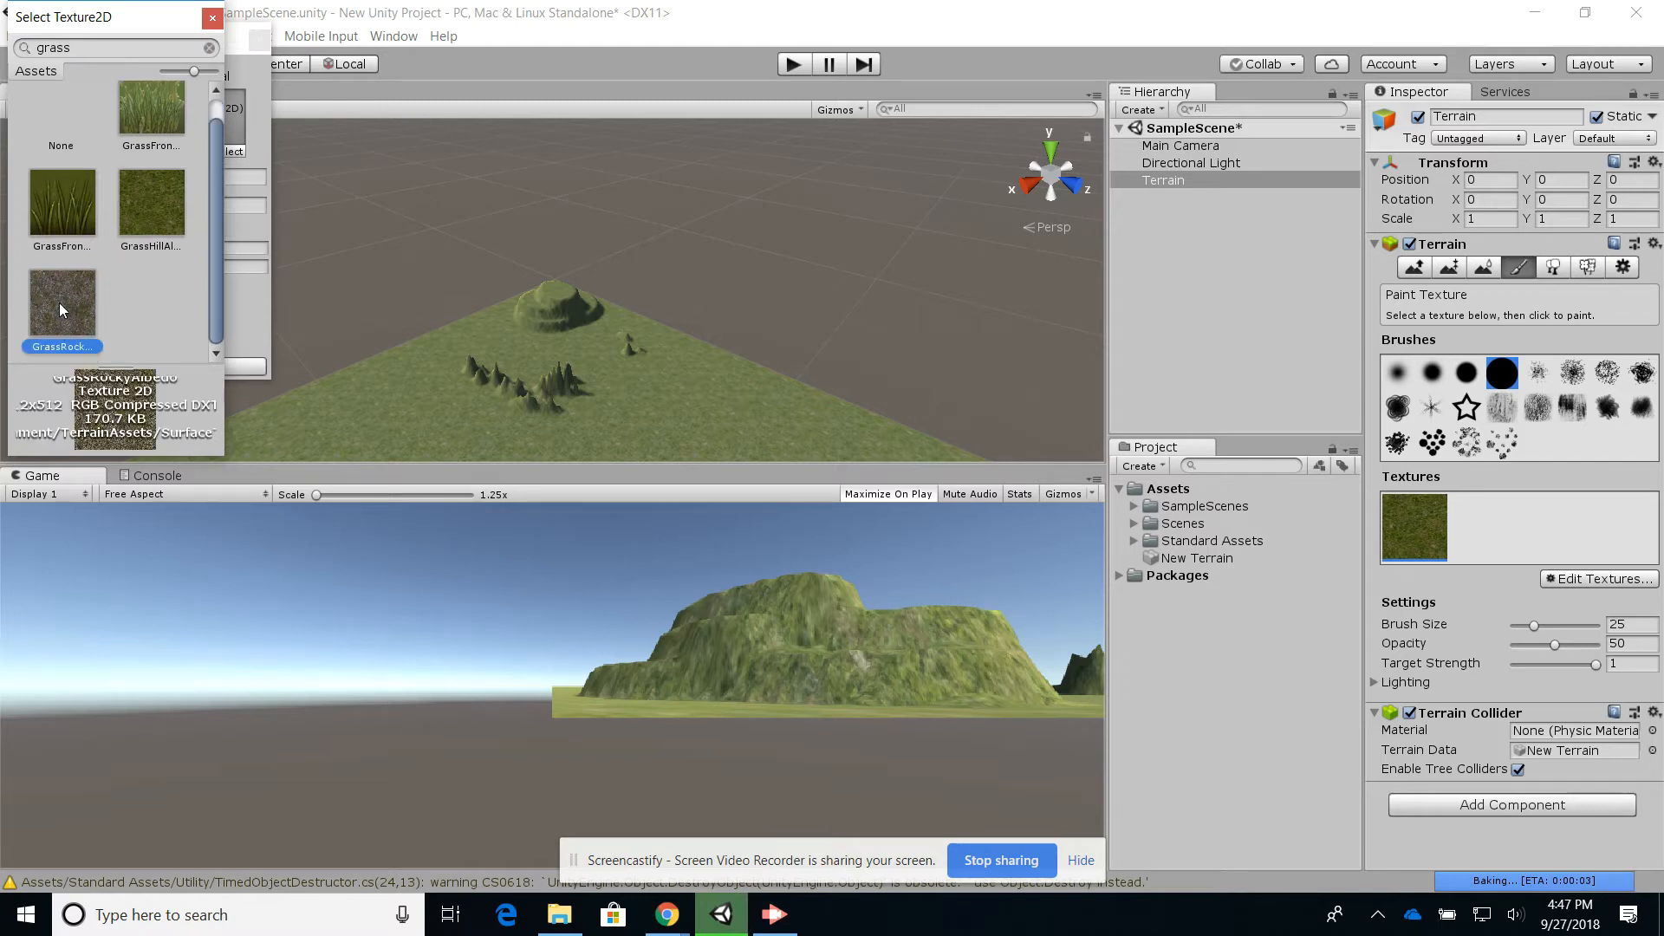
double_click(59, 303)
click(180, 366)
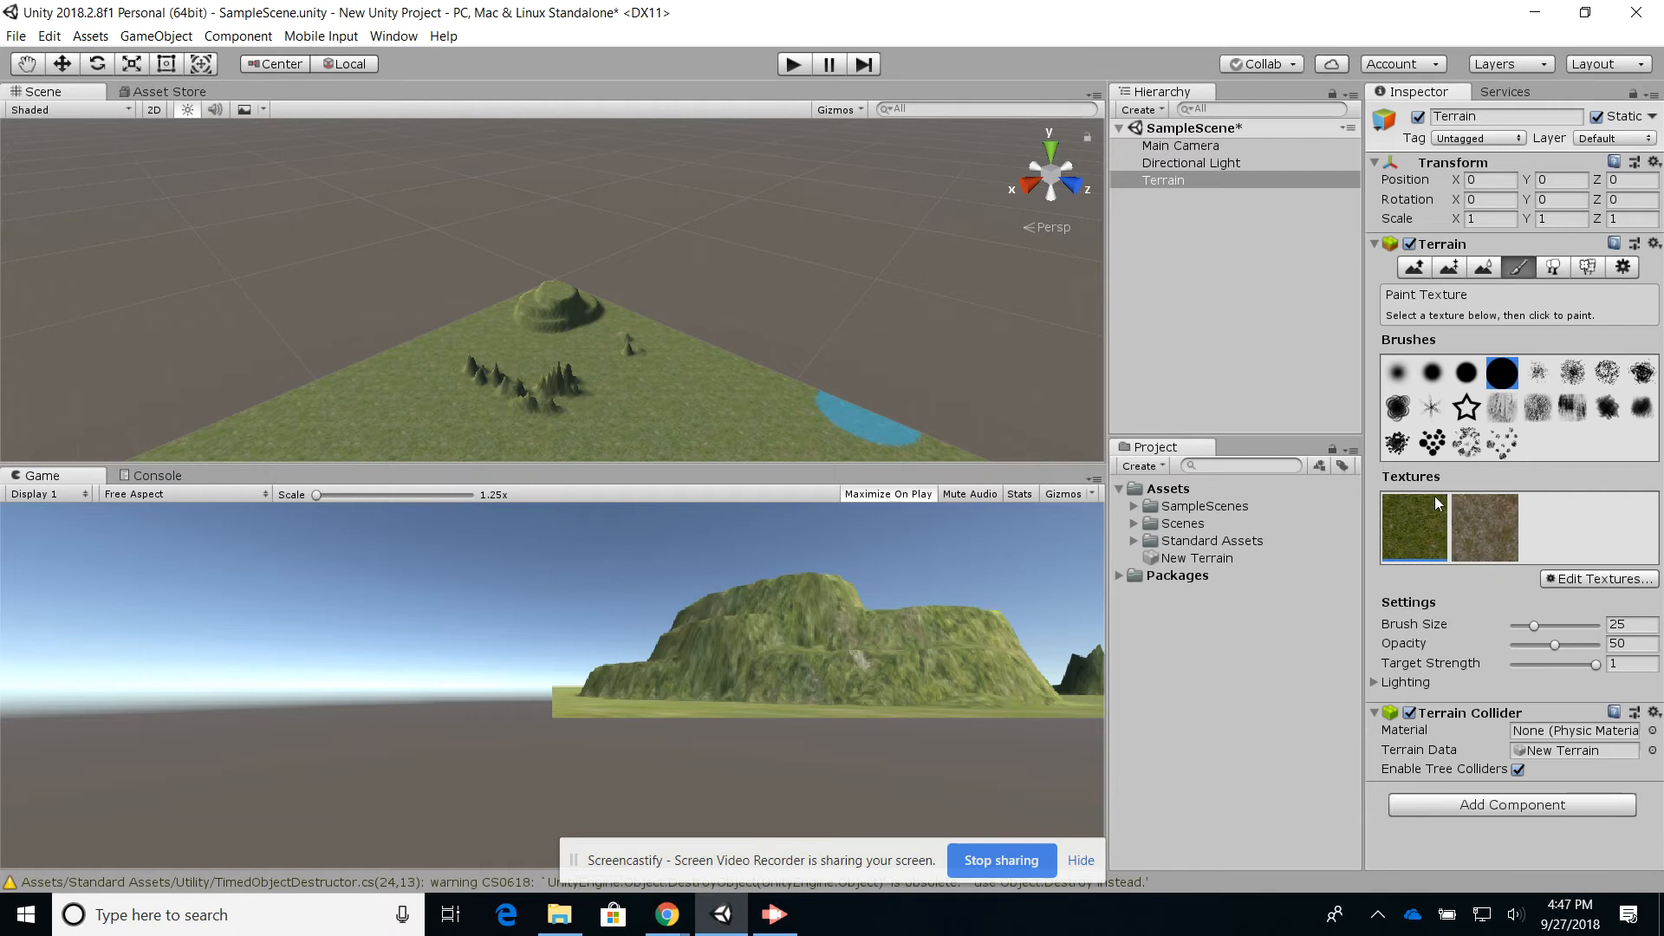
- Paint the rounded hill at the terrain's far corner with the rocky grass texture
click(1480, 537)
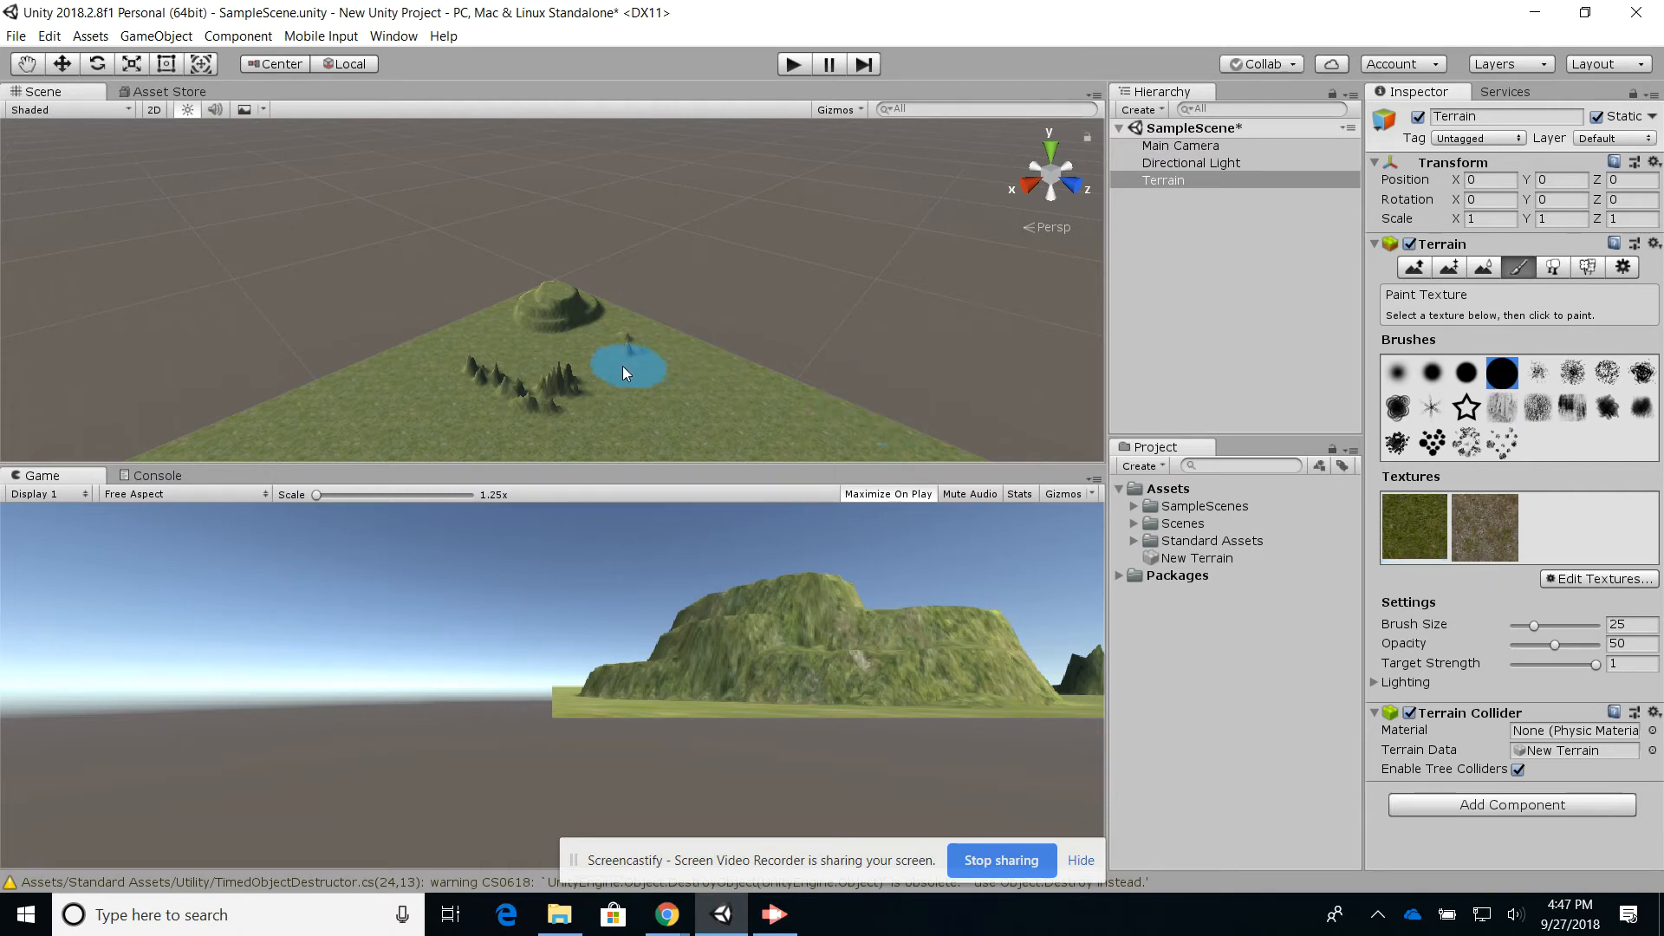
mouse_move(546, 318)
mouse_down()
mouse_move(537, 286)
mouse_move(579, 301)
mouse_up()
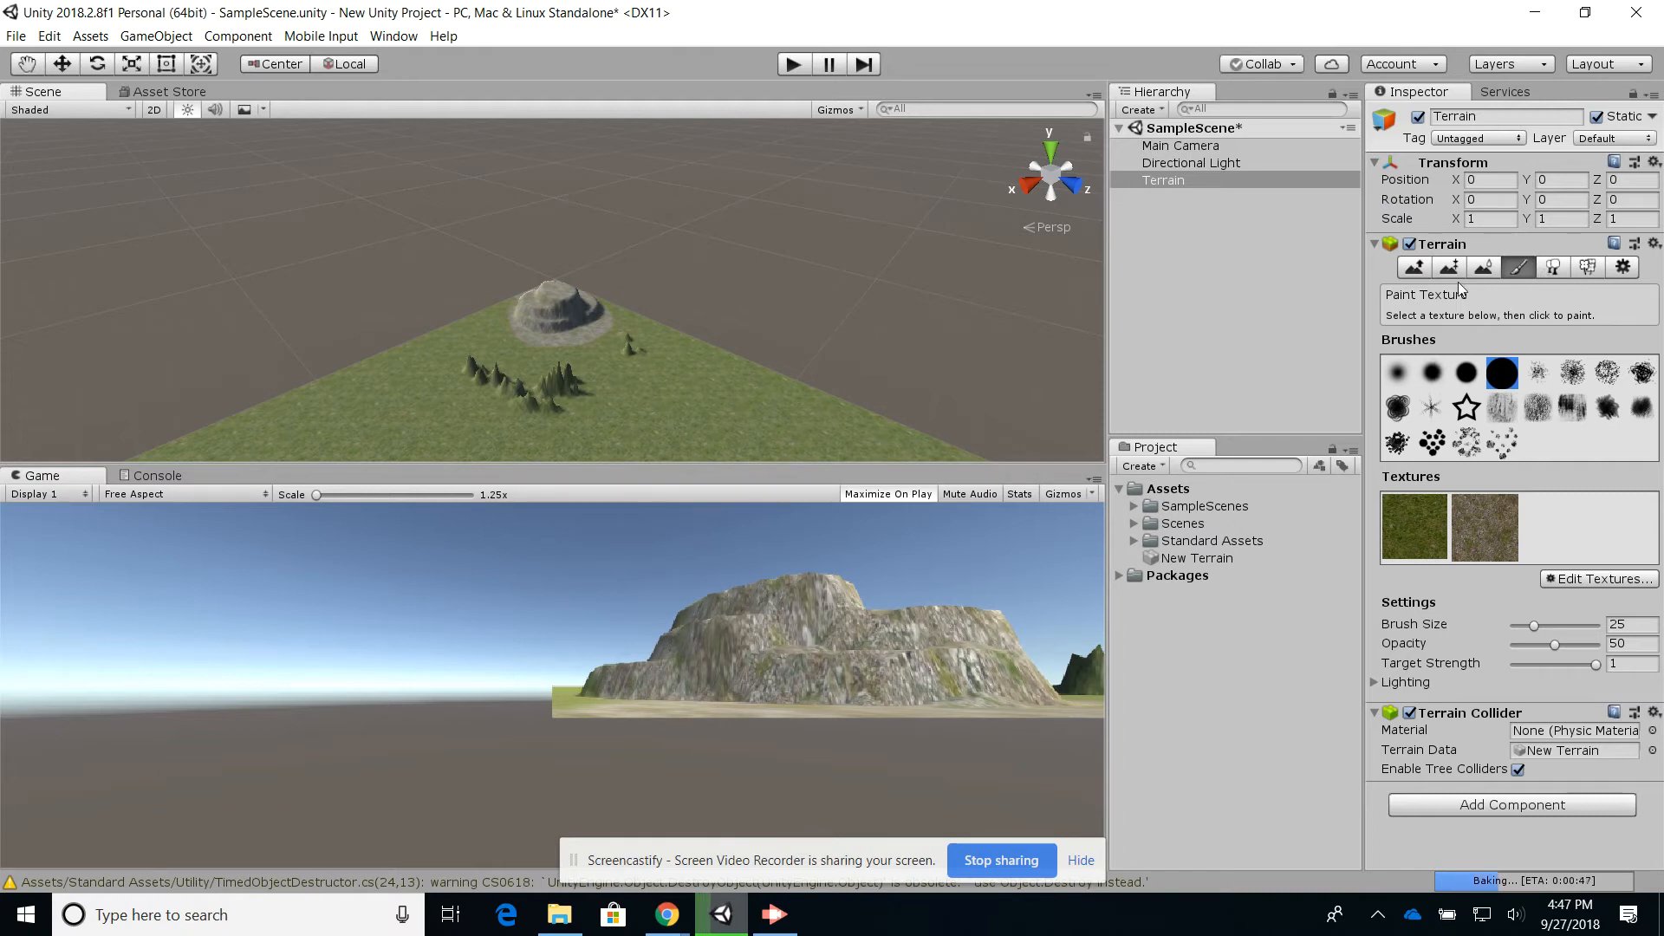
- Add the Broadleaf_Desktop prefab as a terrain tree and paint a grove over the small peaks in front of the hill
click(1555, 268)
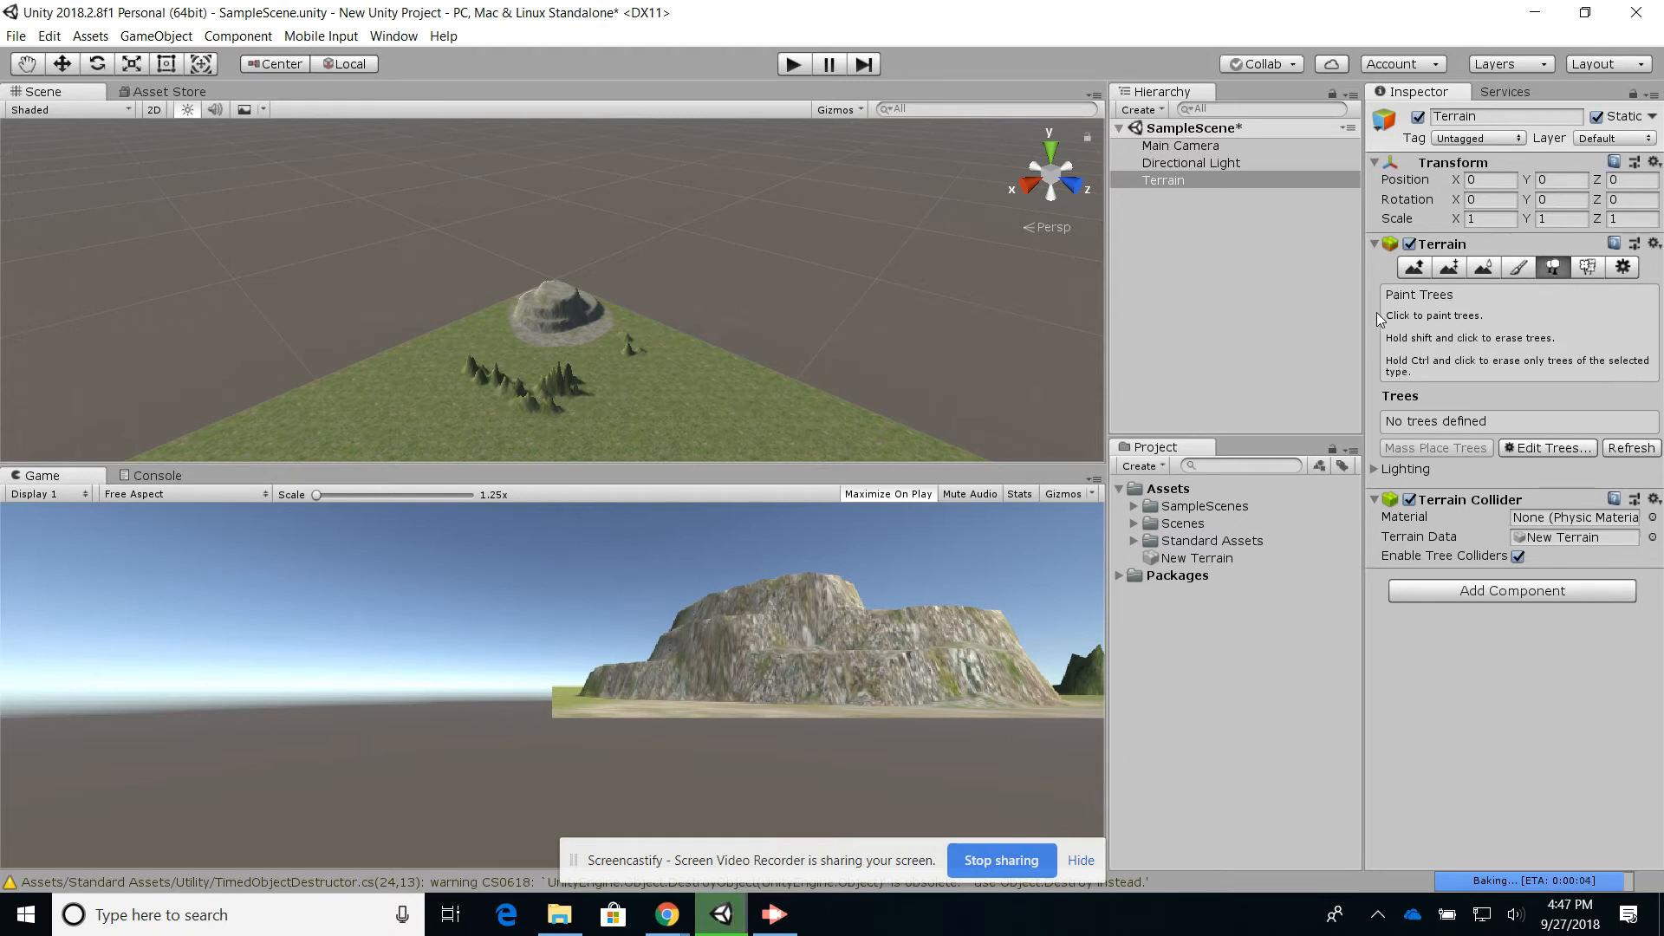
click(1547, 450)
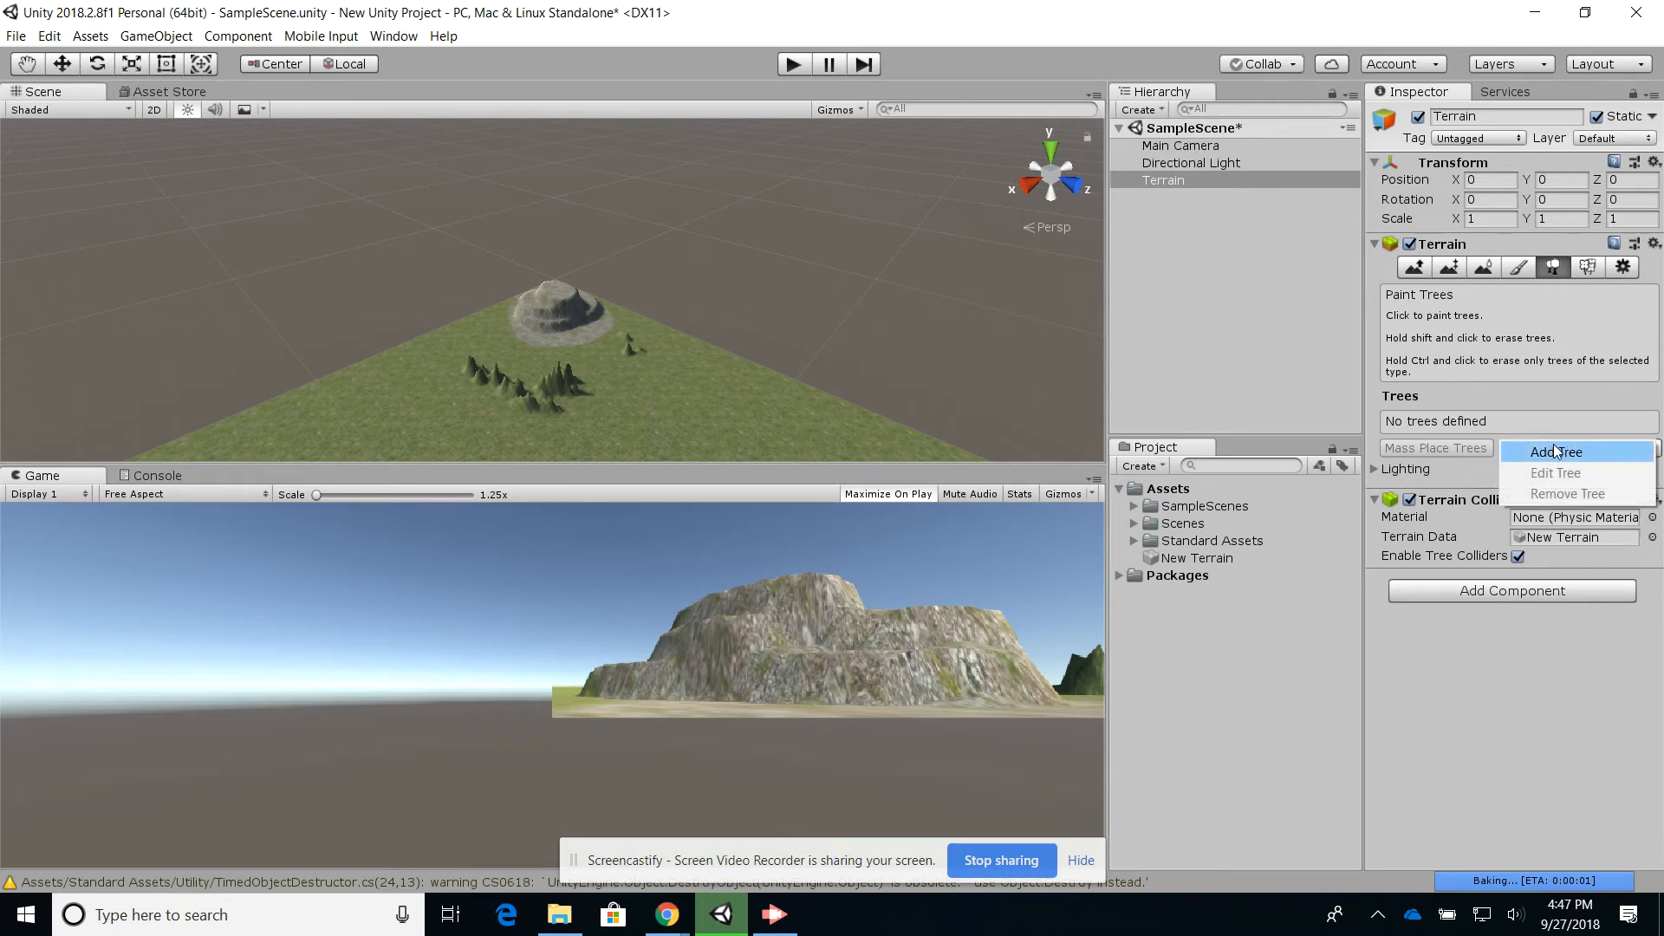
click(1556, 452)
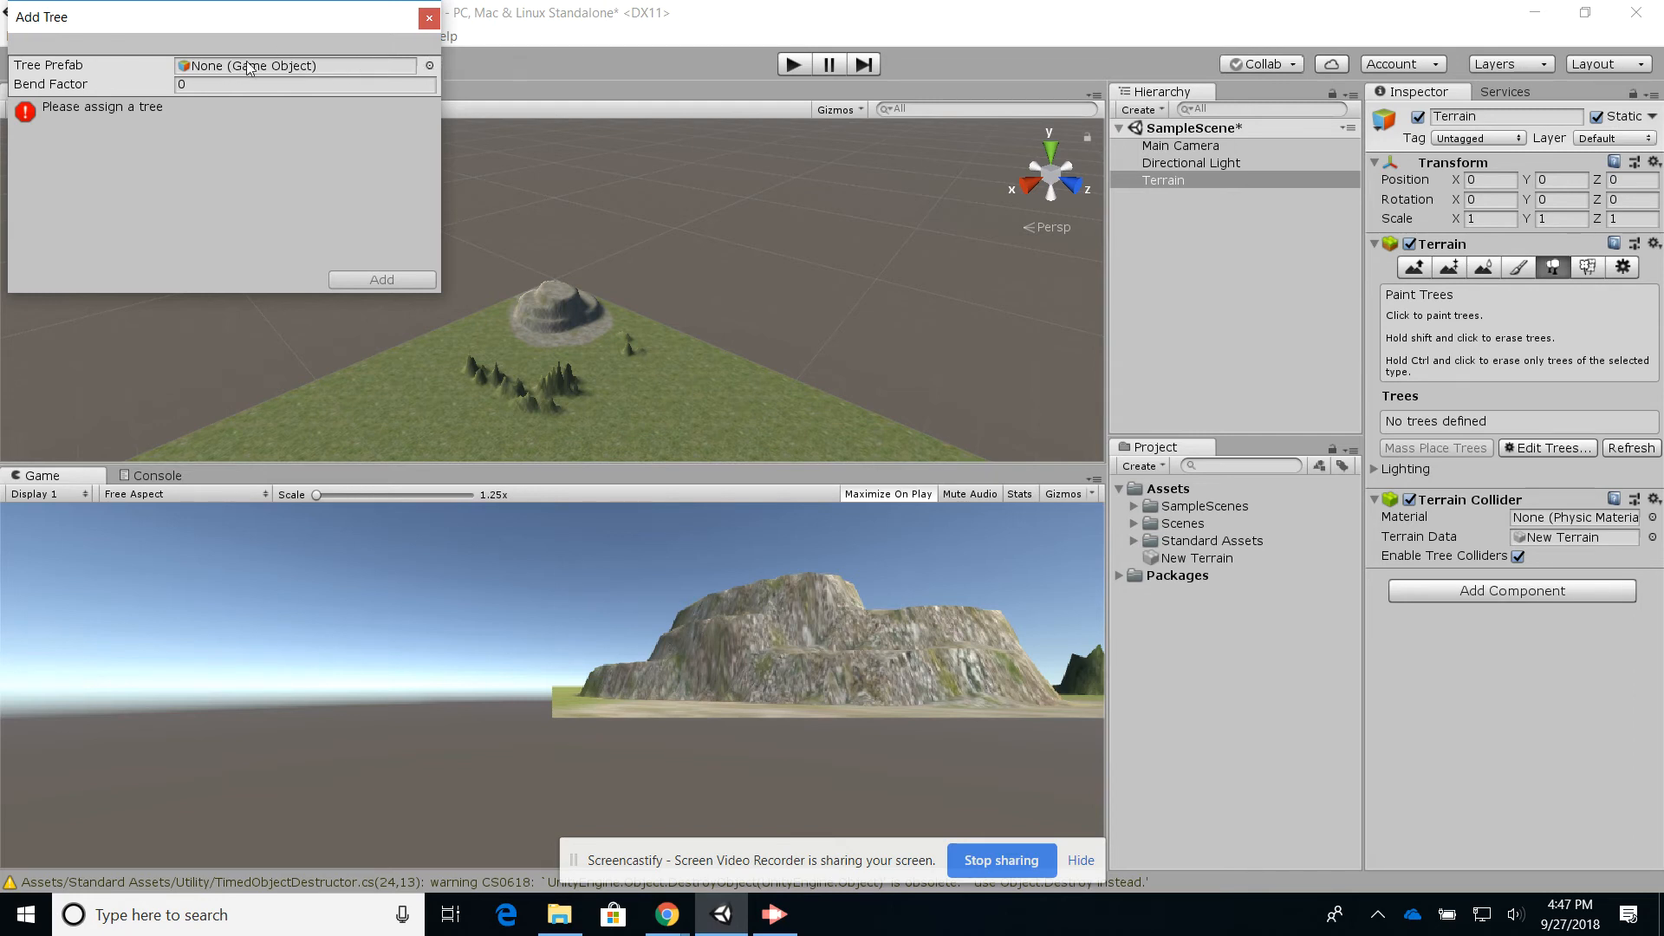
click(428, 66)
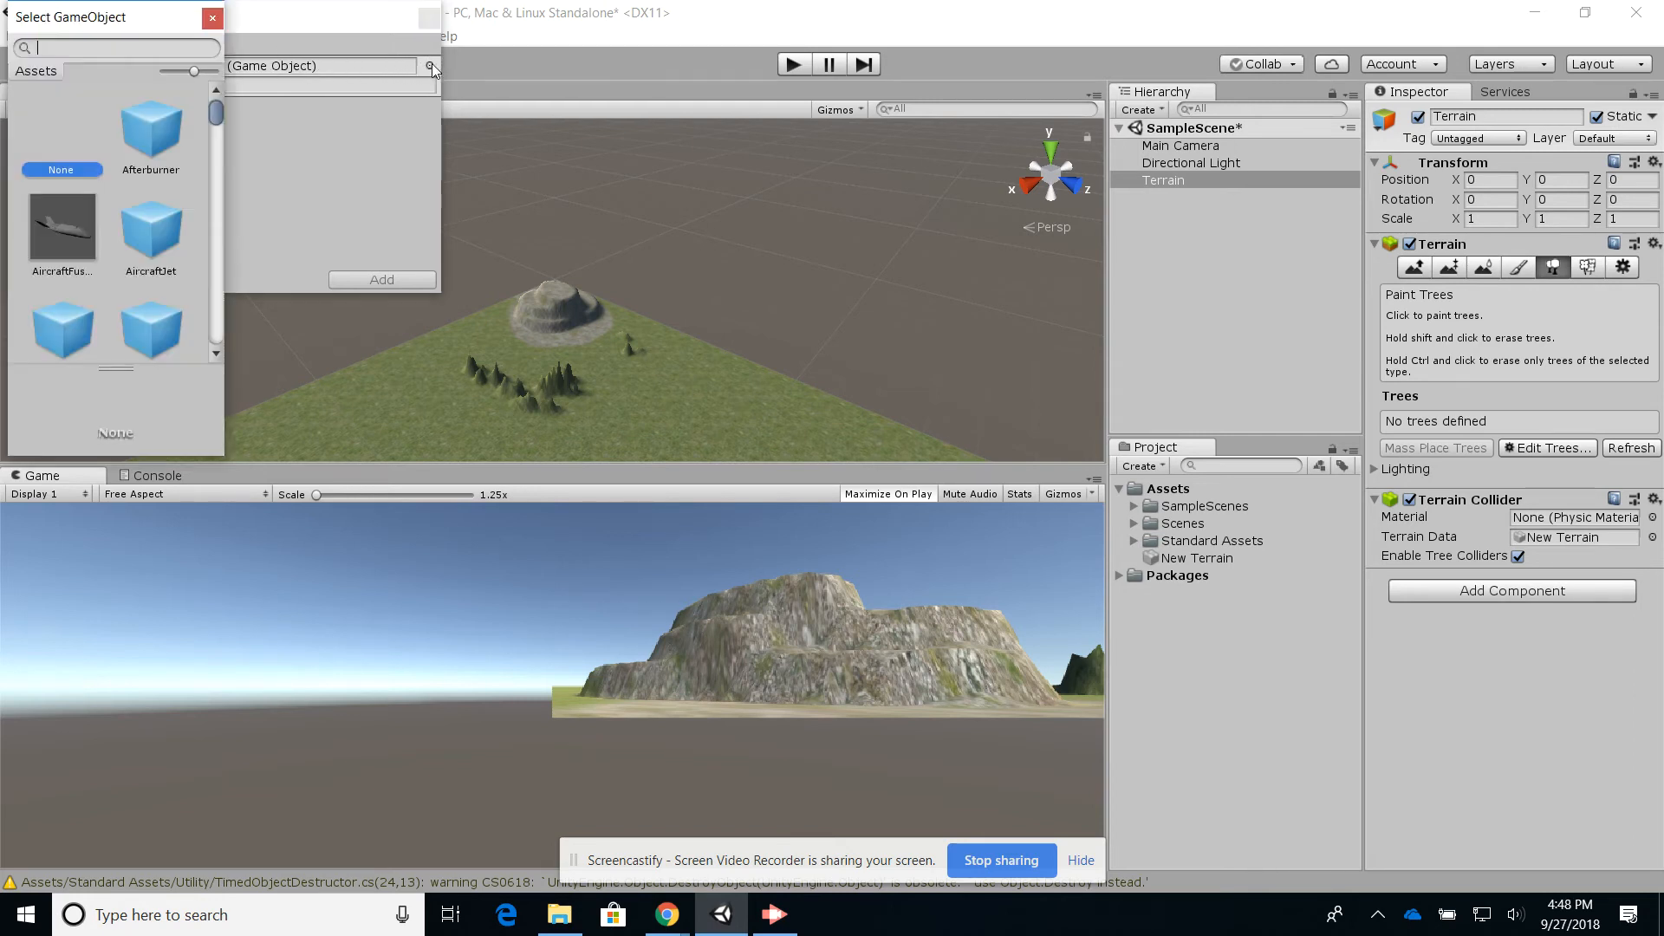
drag(207, 112, 220, 133)
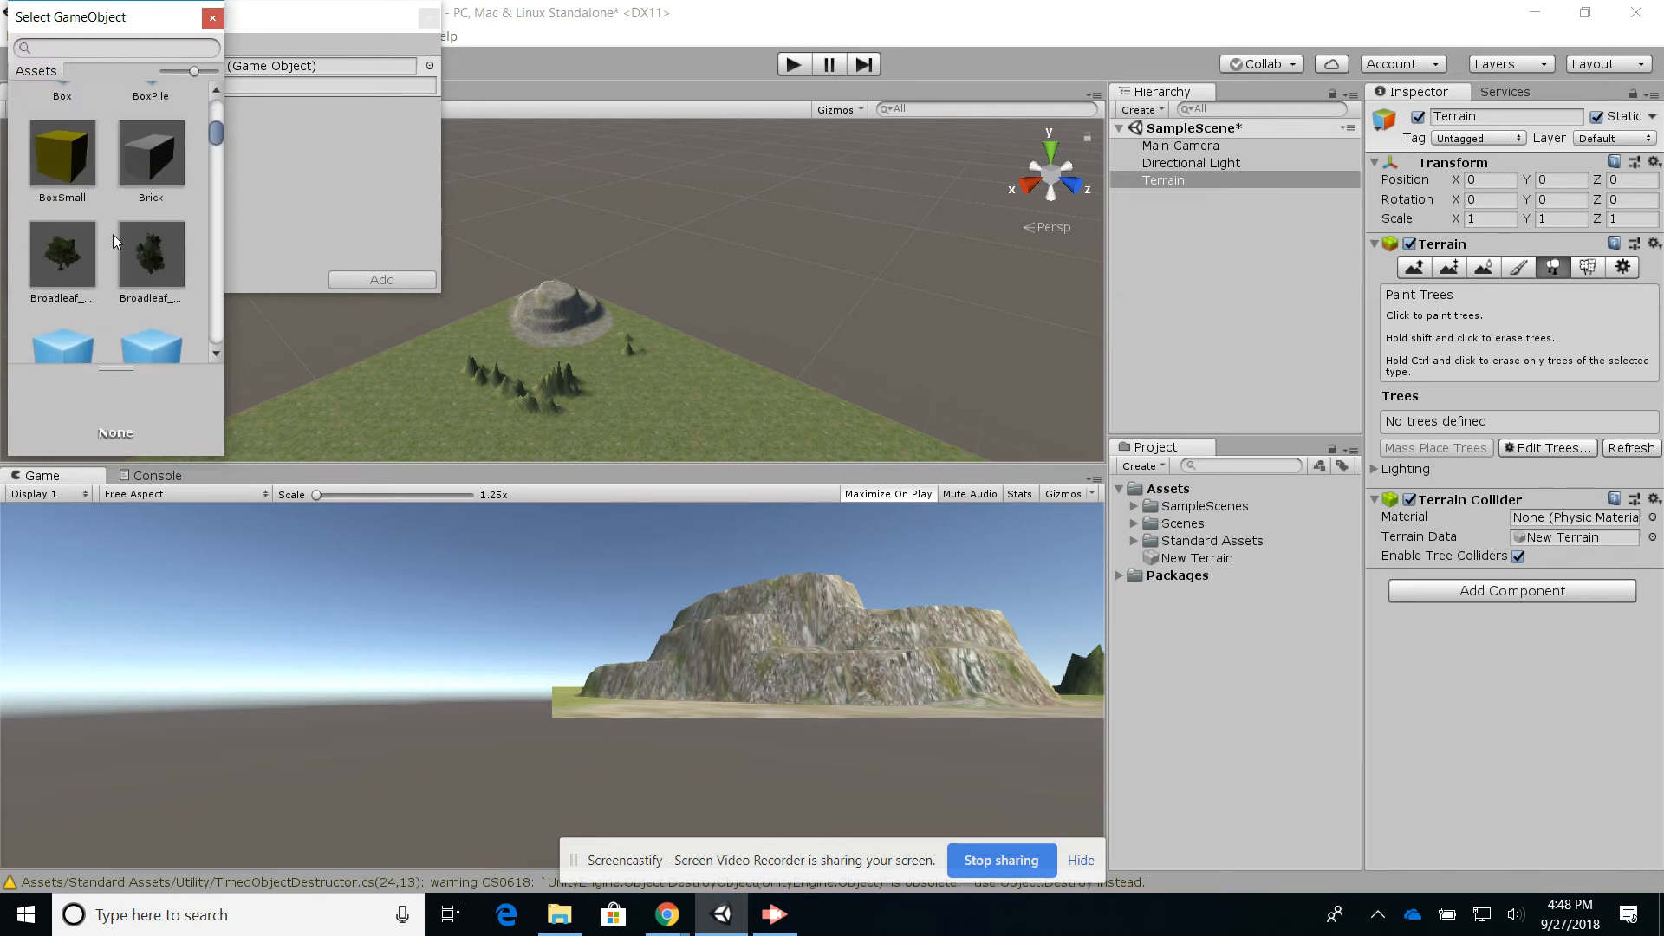
click(71, 272)
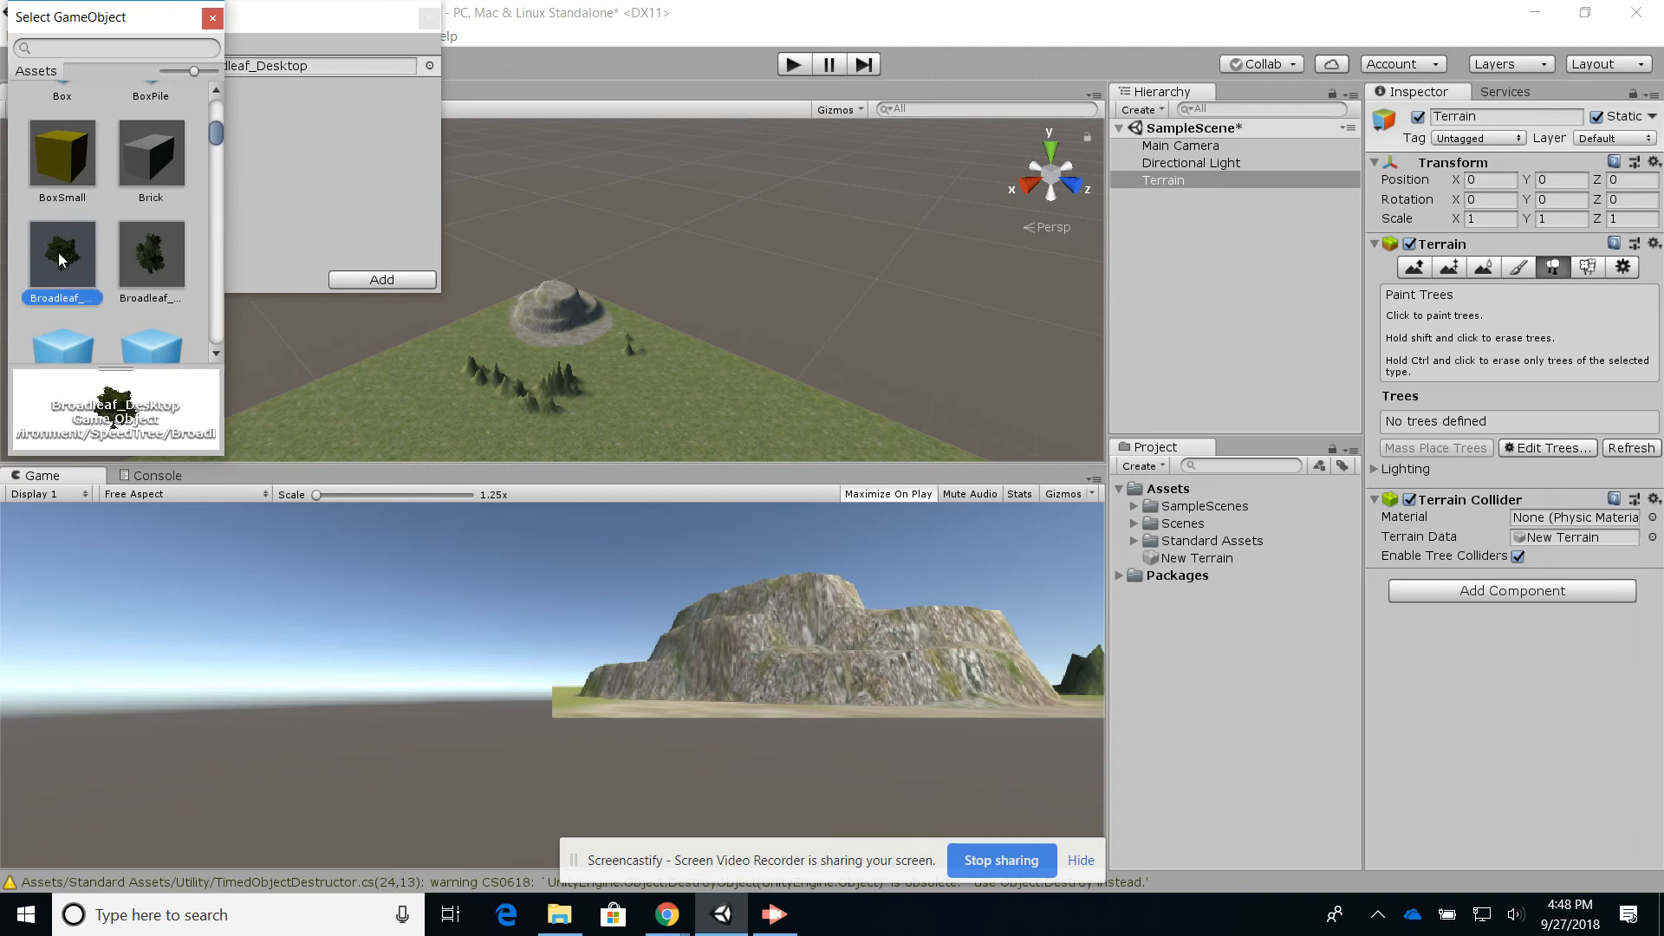
double_click(61, 257)
click(379, 279)
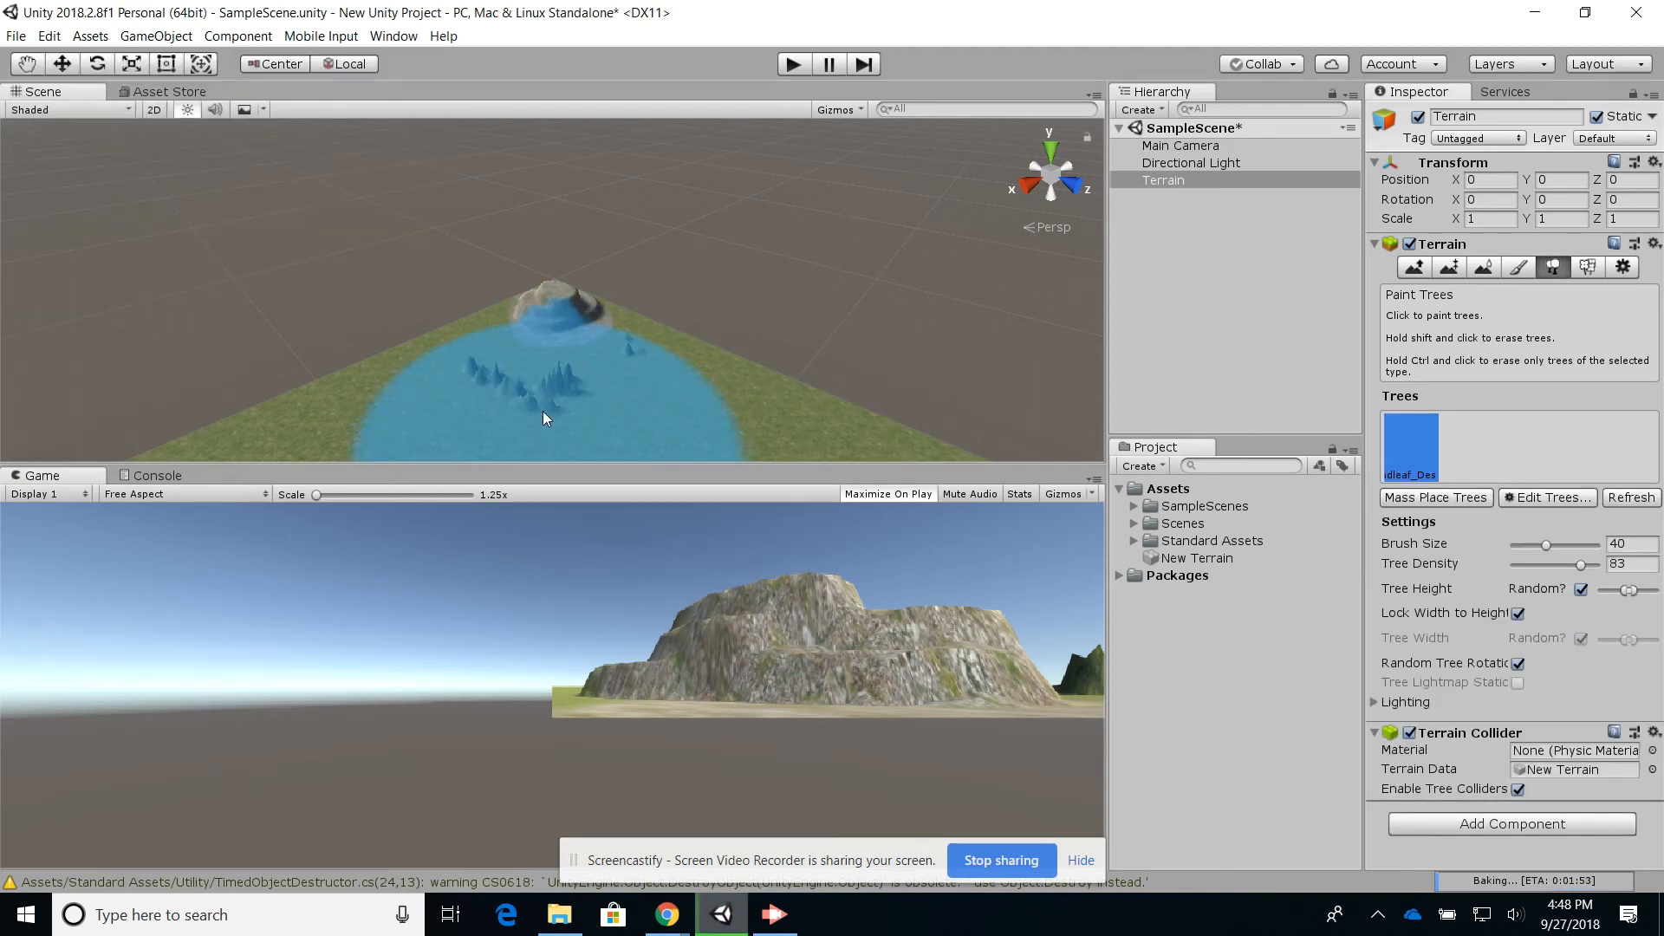
mouse_move(604, 406)
mouse_down()
mouse_move(672, 407)
mouse_move(650, 431)
mouse_up()
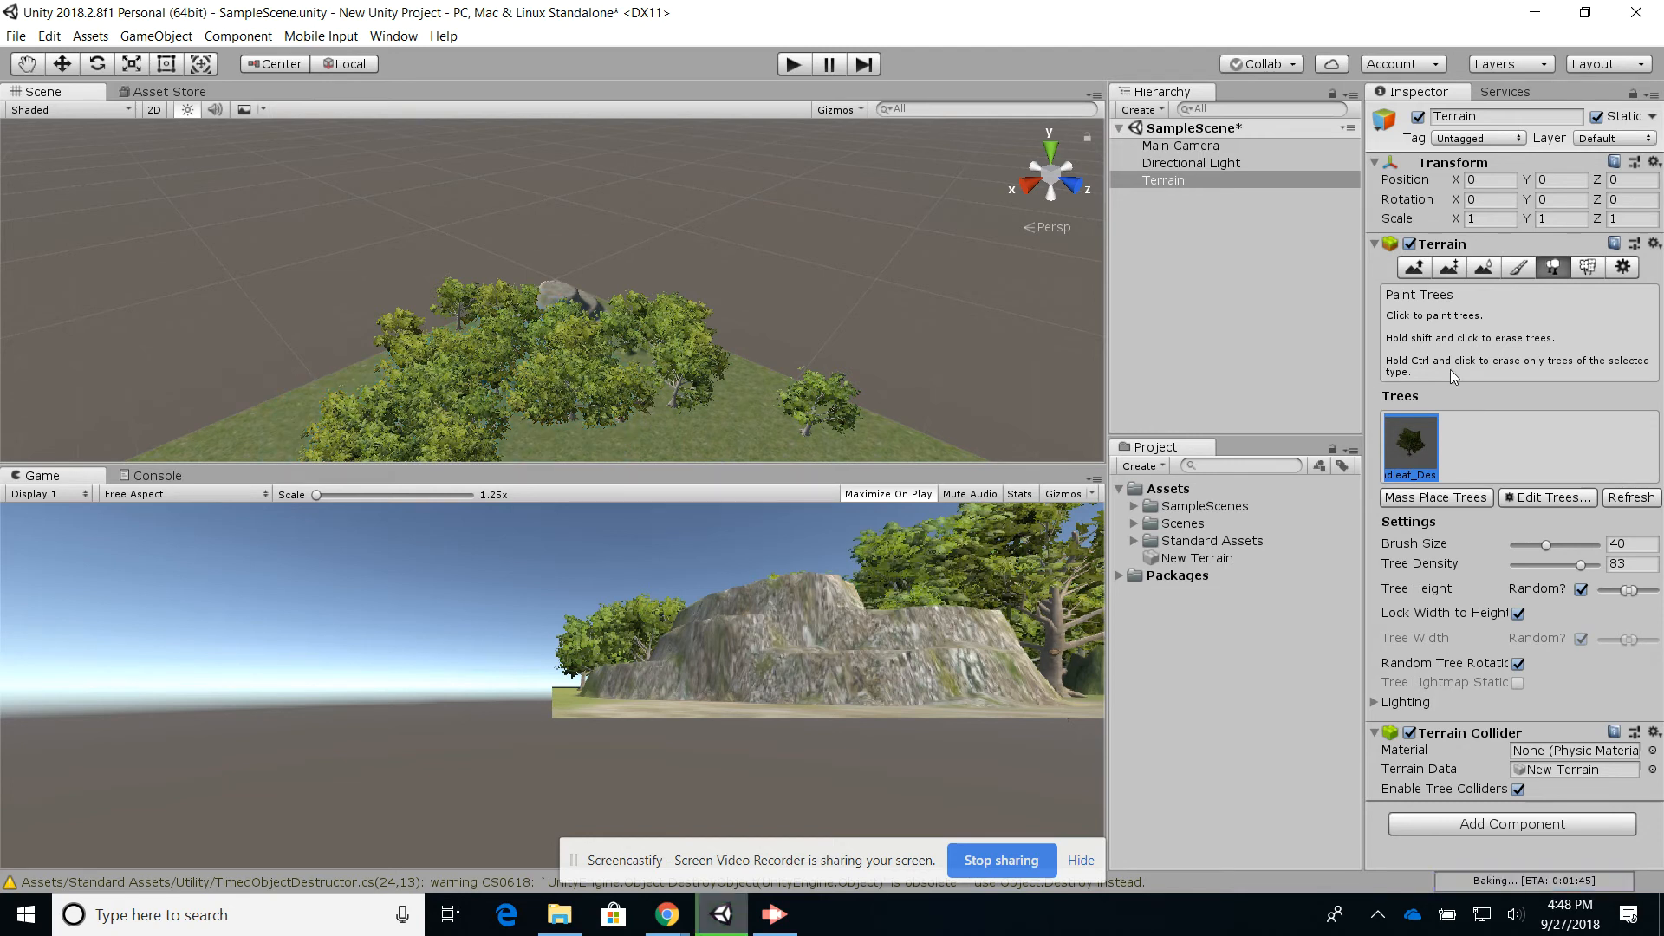
- Add GrassFrond01AlbedoAlpha as a grass detail texture for the terrain, searching the textures for "grass"
click(1585, 268)
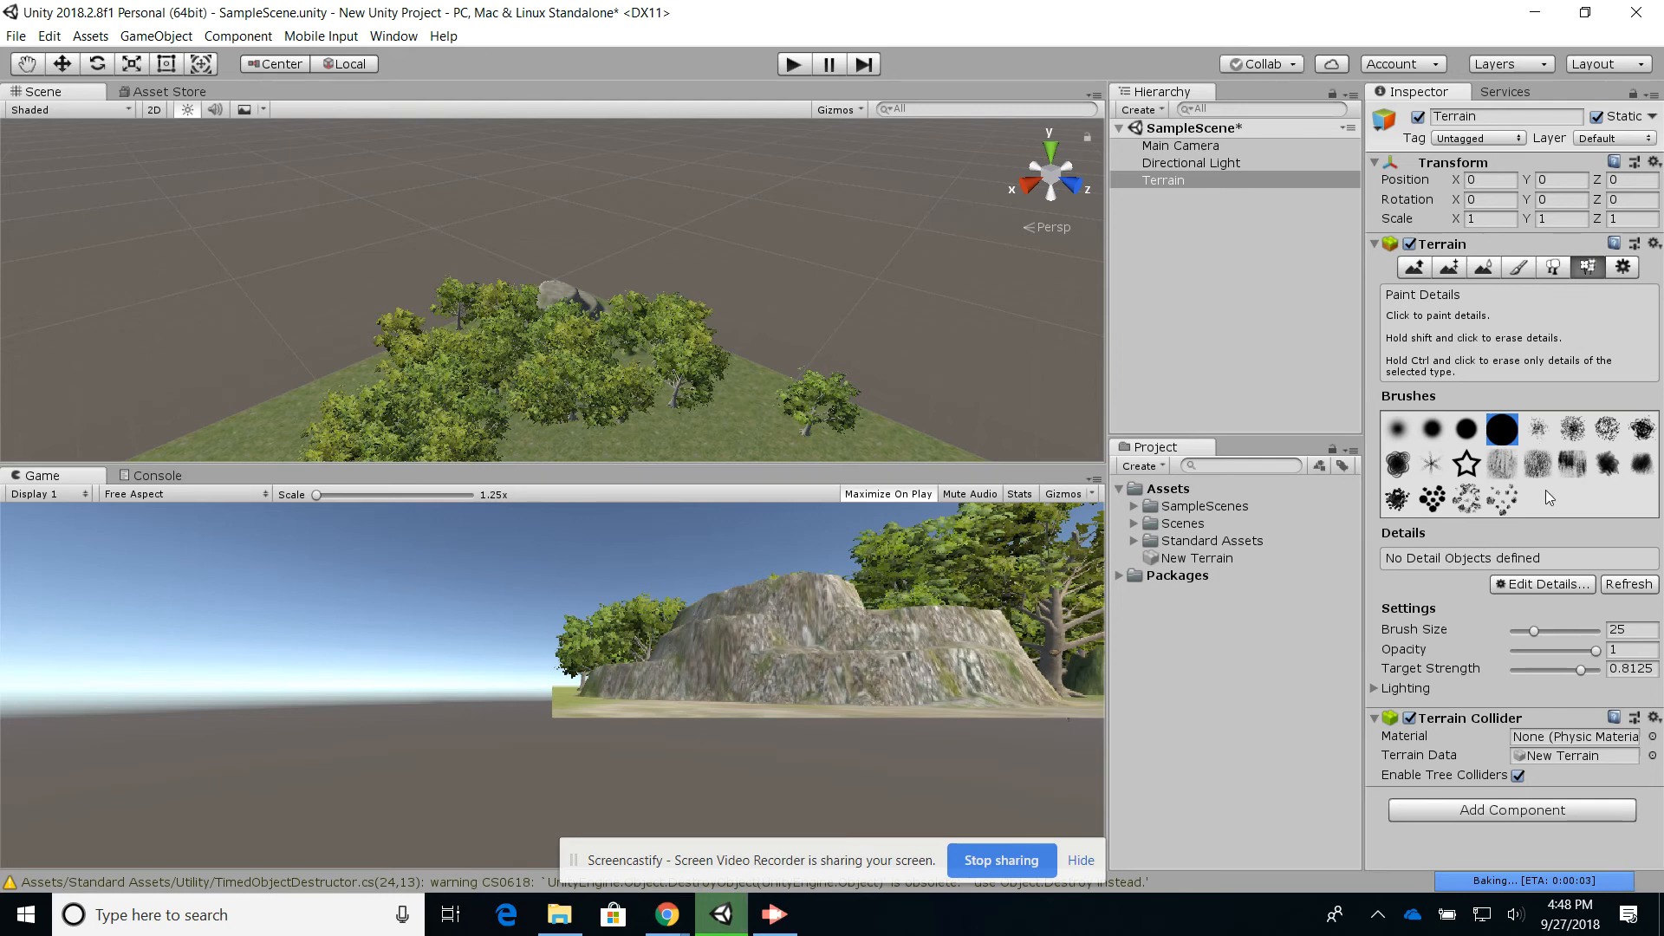
click(1561, 586)
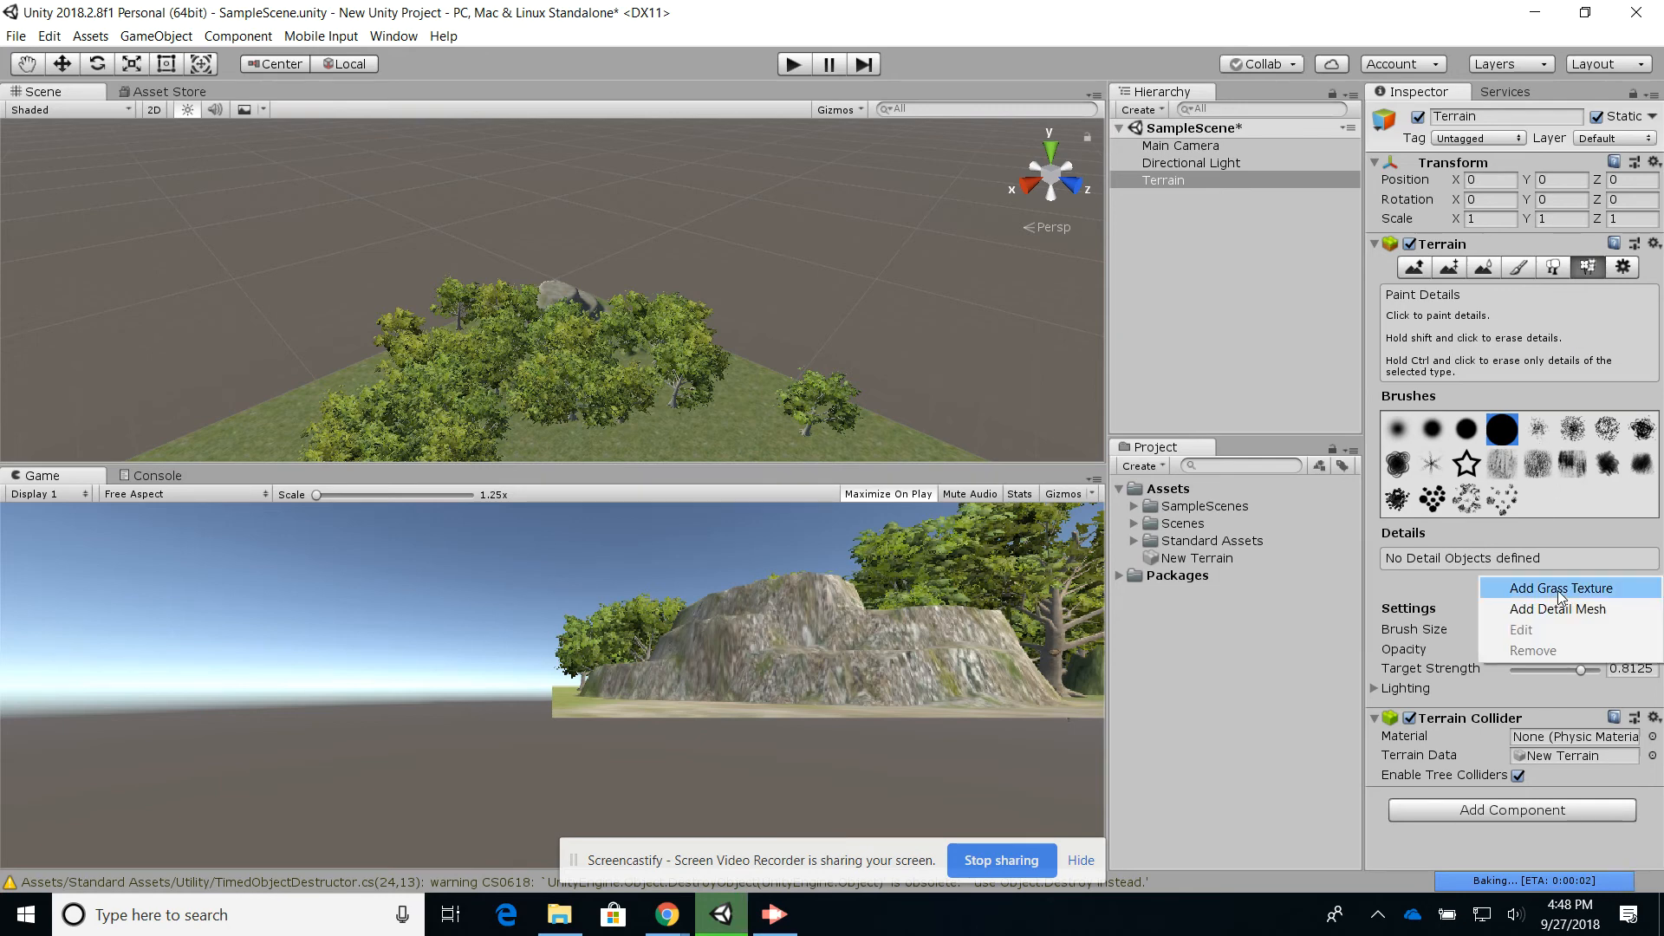
click(1562, 589)
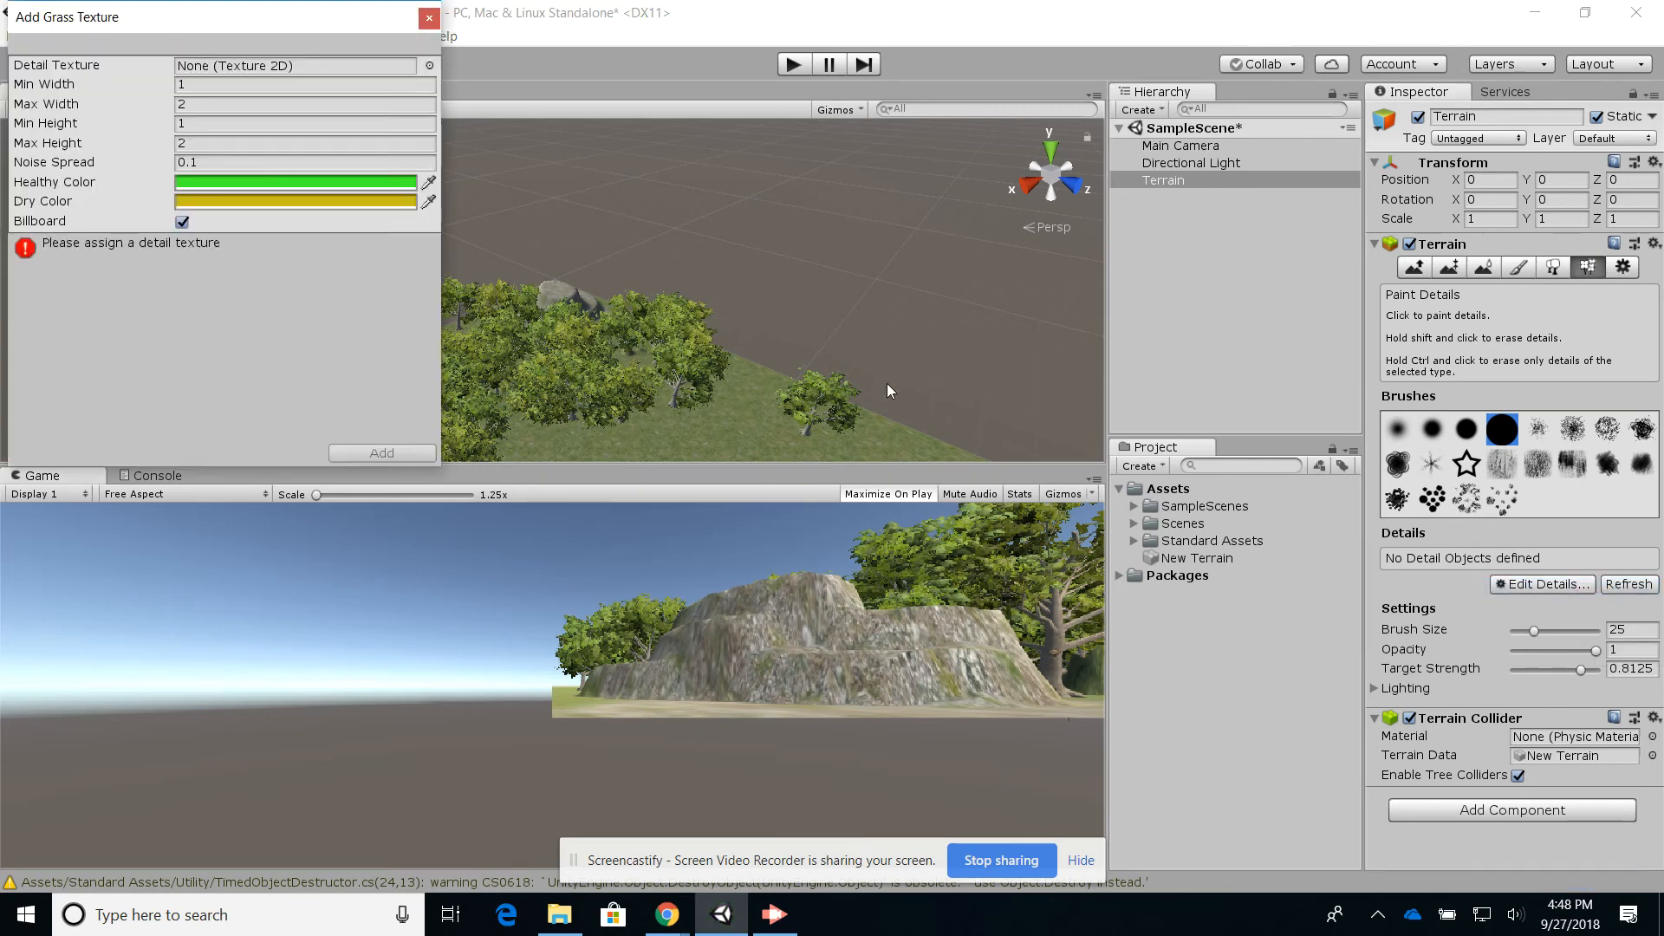
click(429, 64)
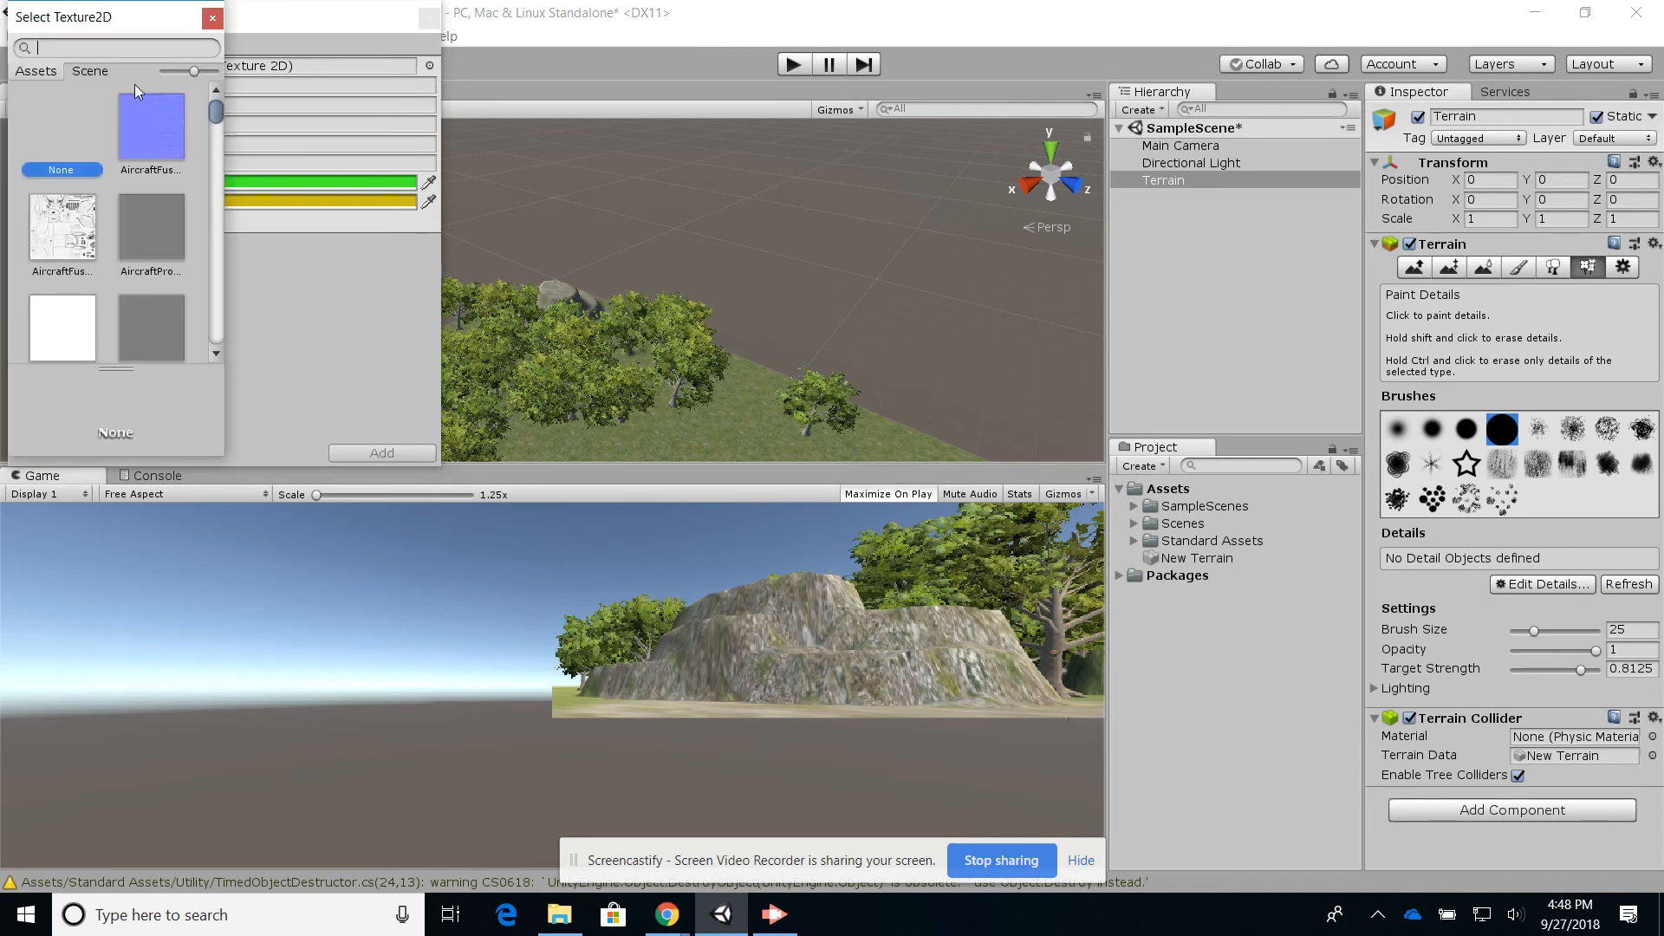
text(grass)
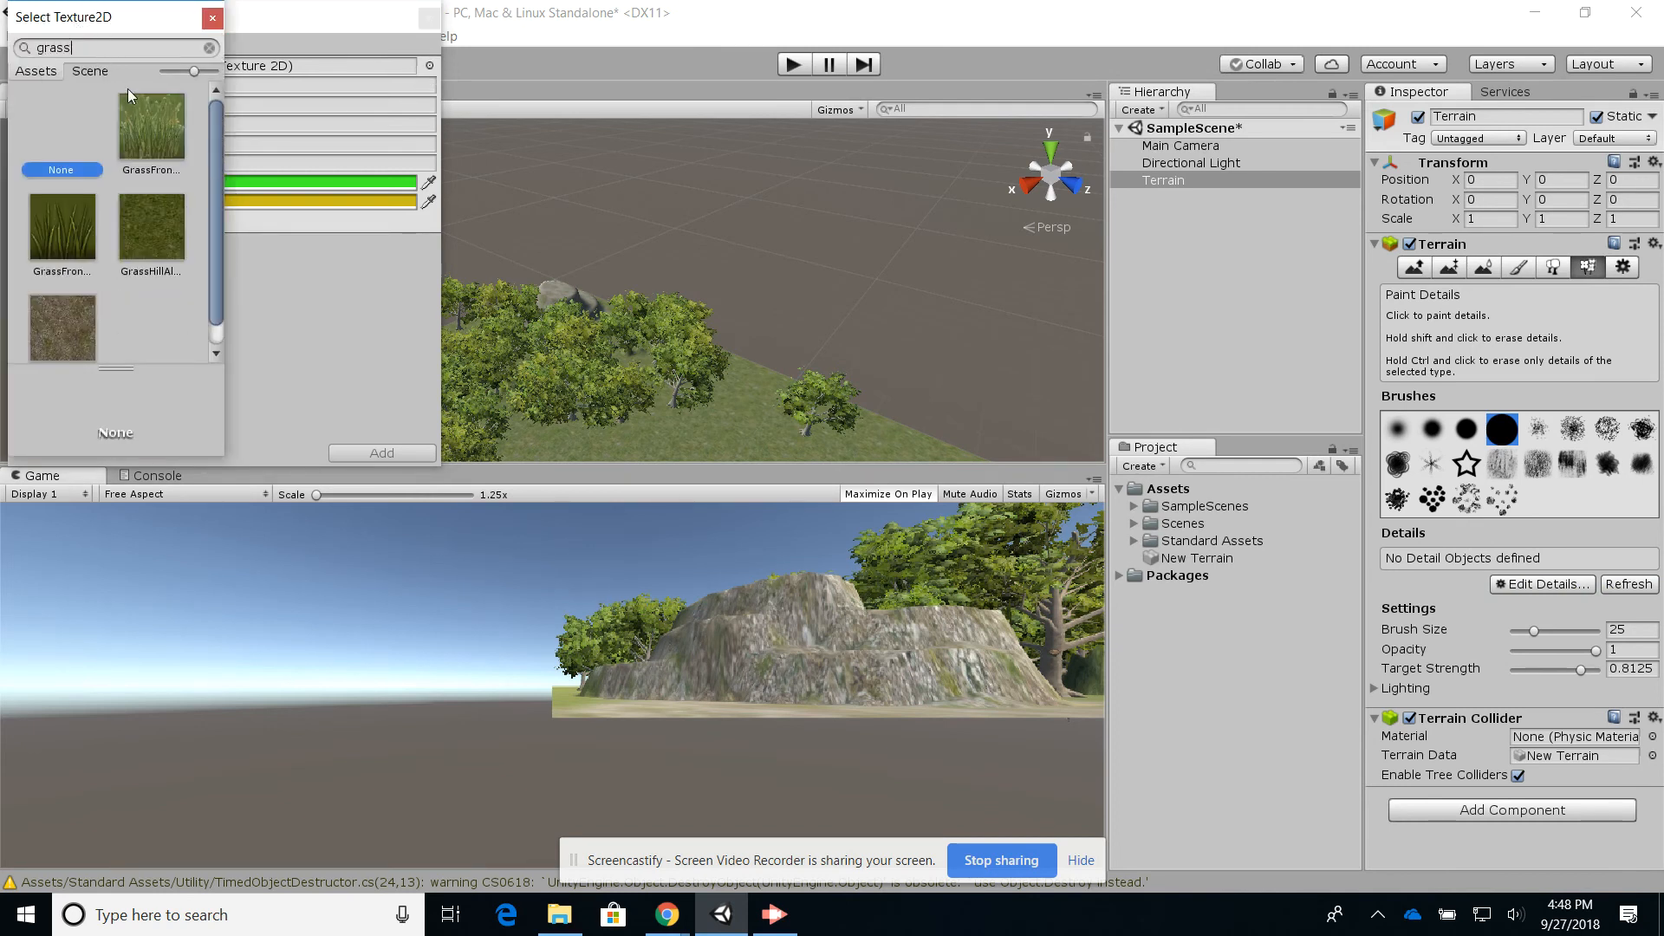
click(149, 146)
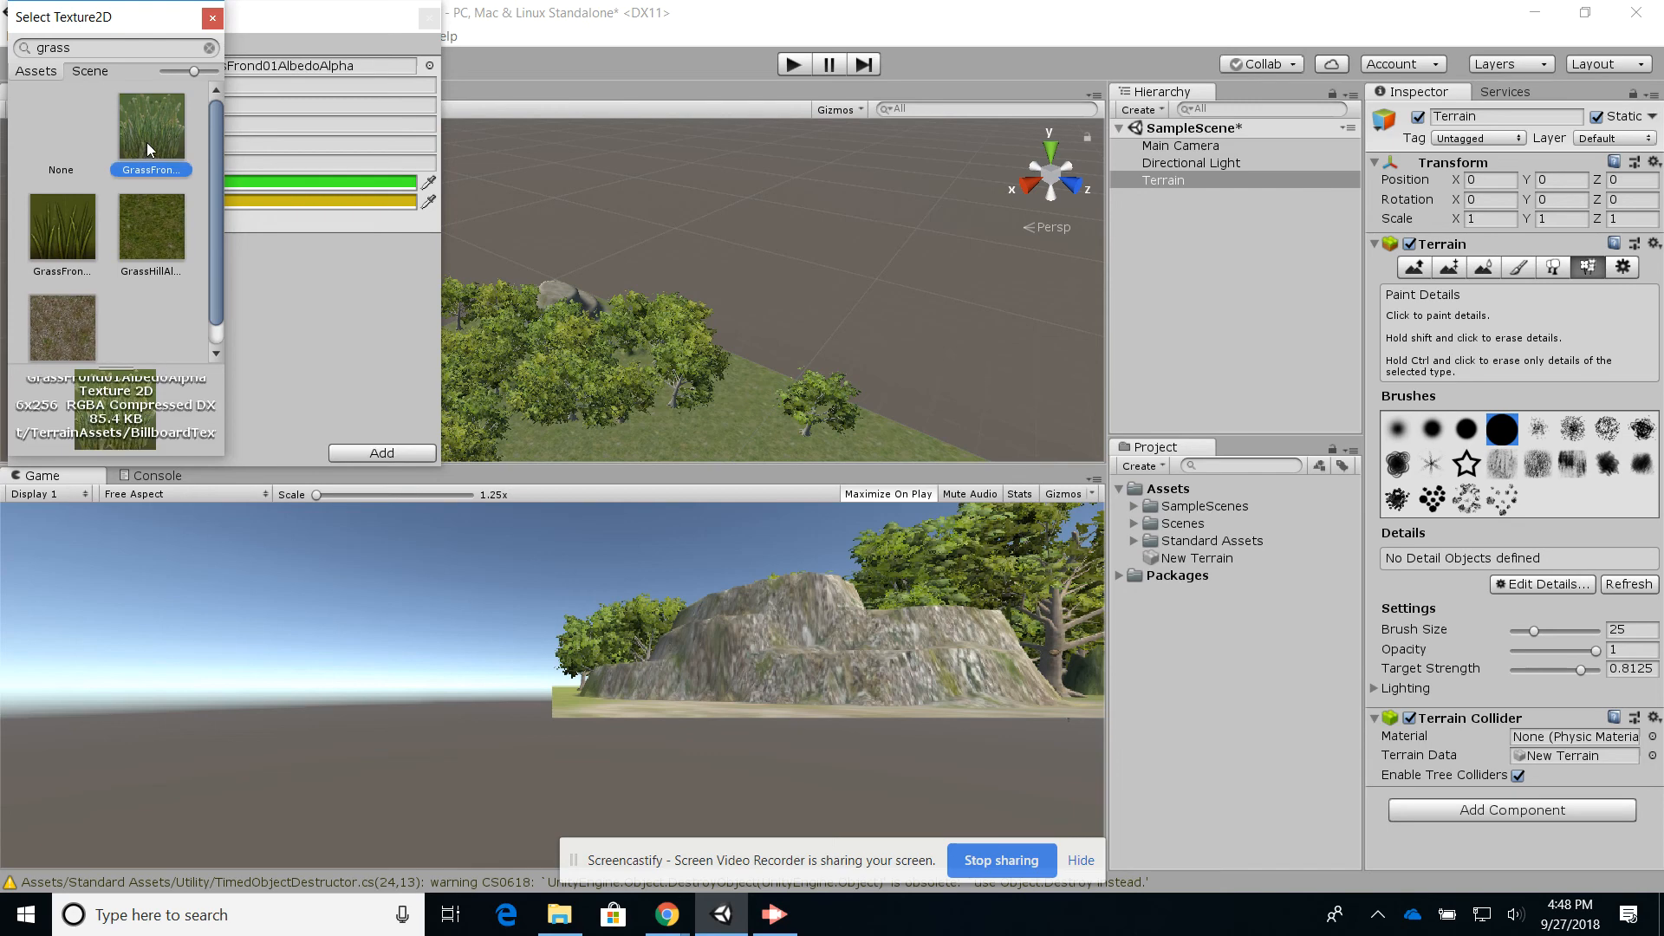
double_click(149, 145)
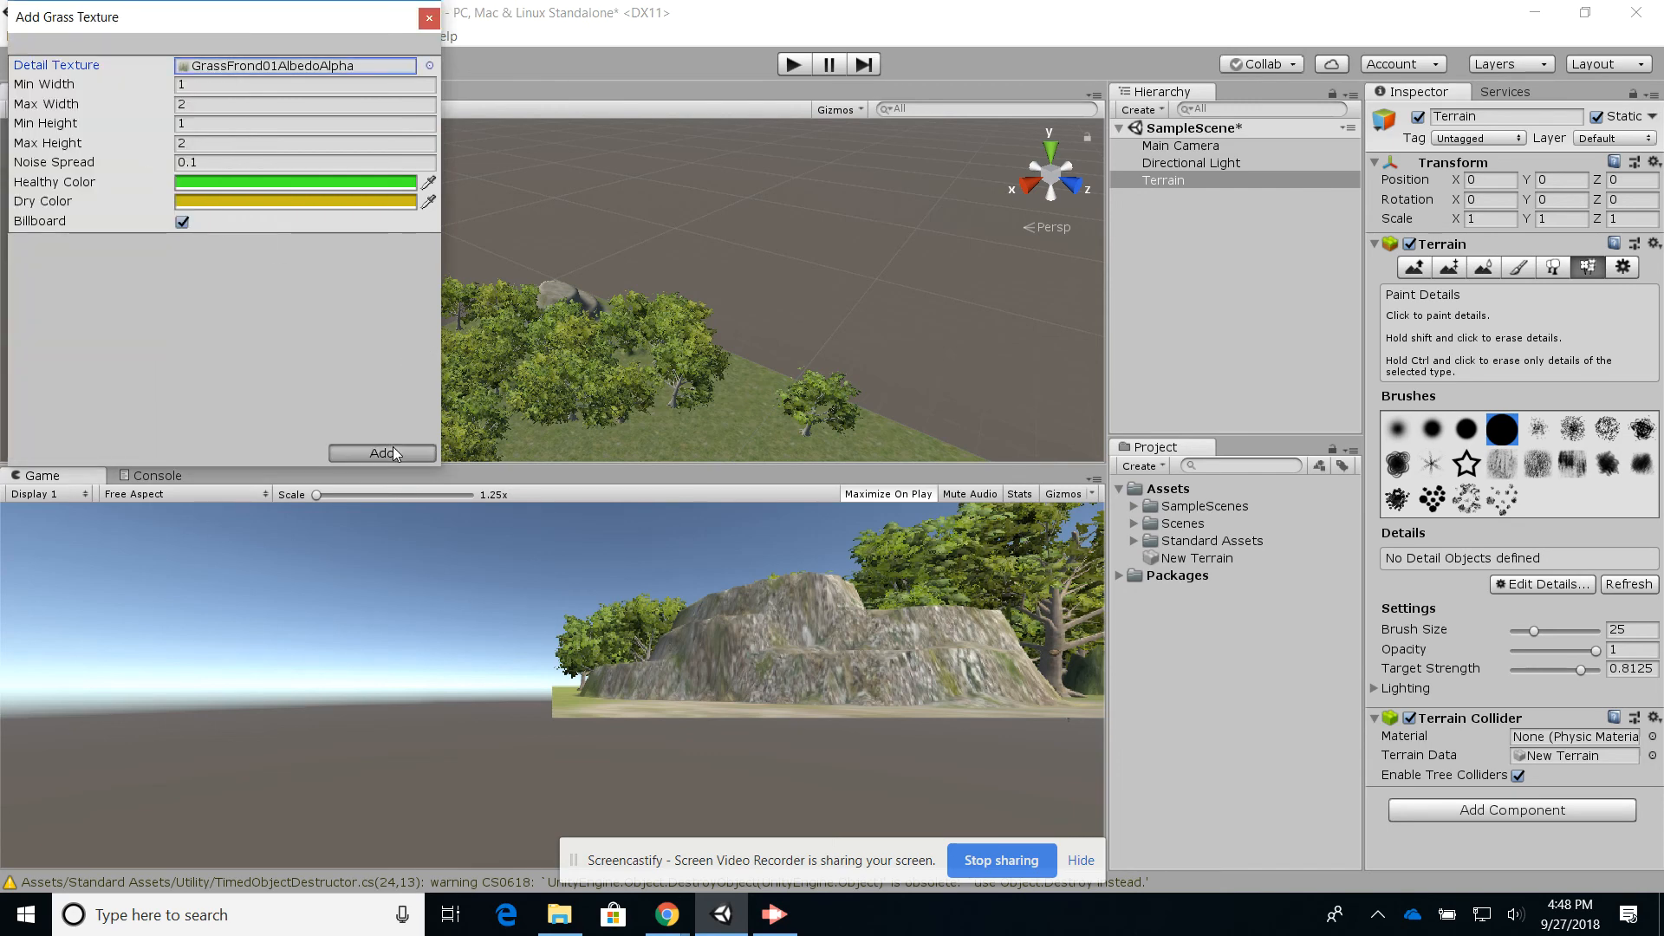
click(382, 453)
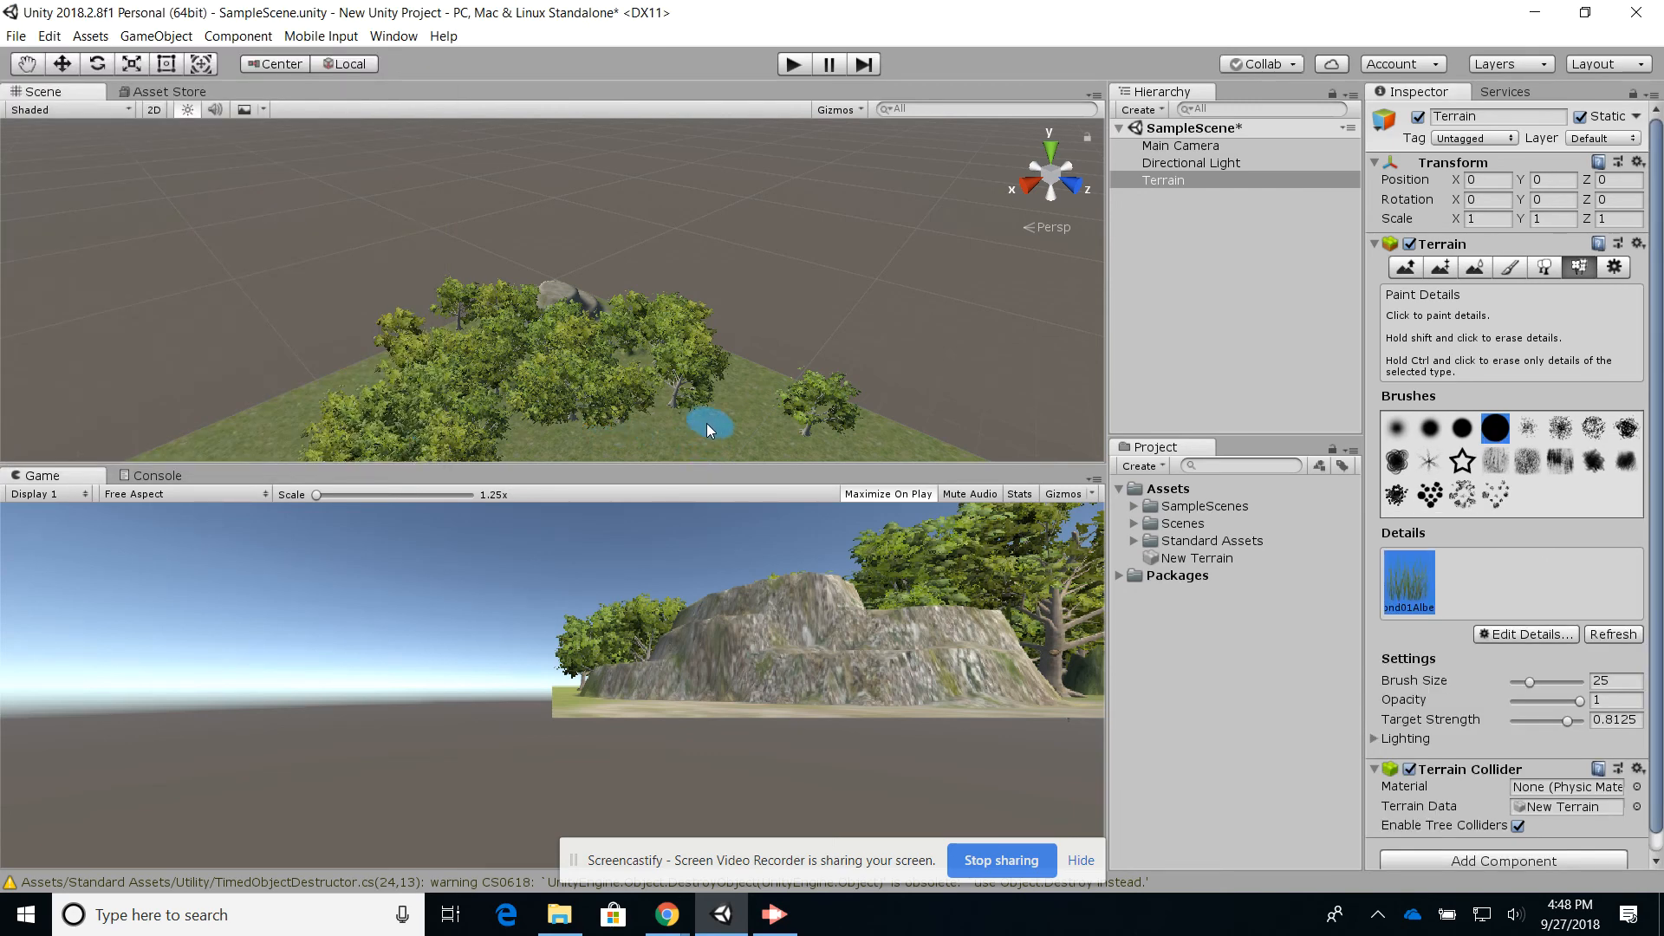
- Paint three overlapping patches of grass on the open ground beside the grove, using the solid round brush at size 25
scroll(685, 418, up, 3)
middle_drag(700, 435, 594, 299)
scroll(594, 299, up, 8)
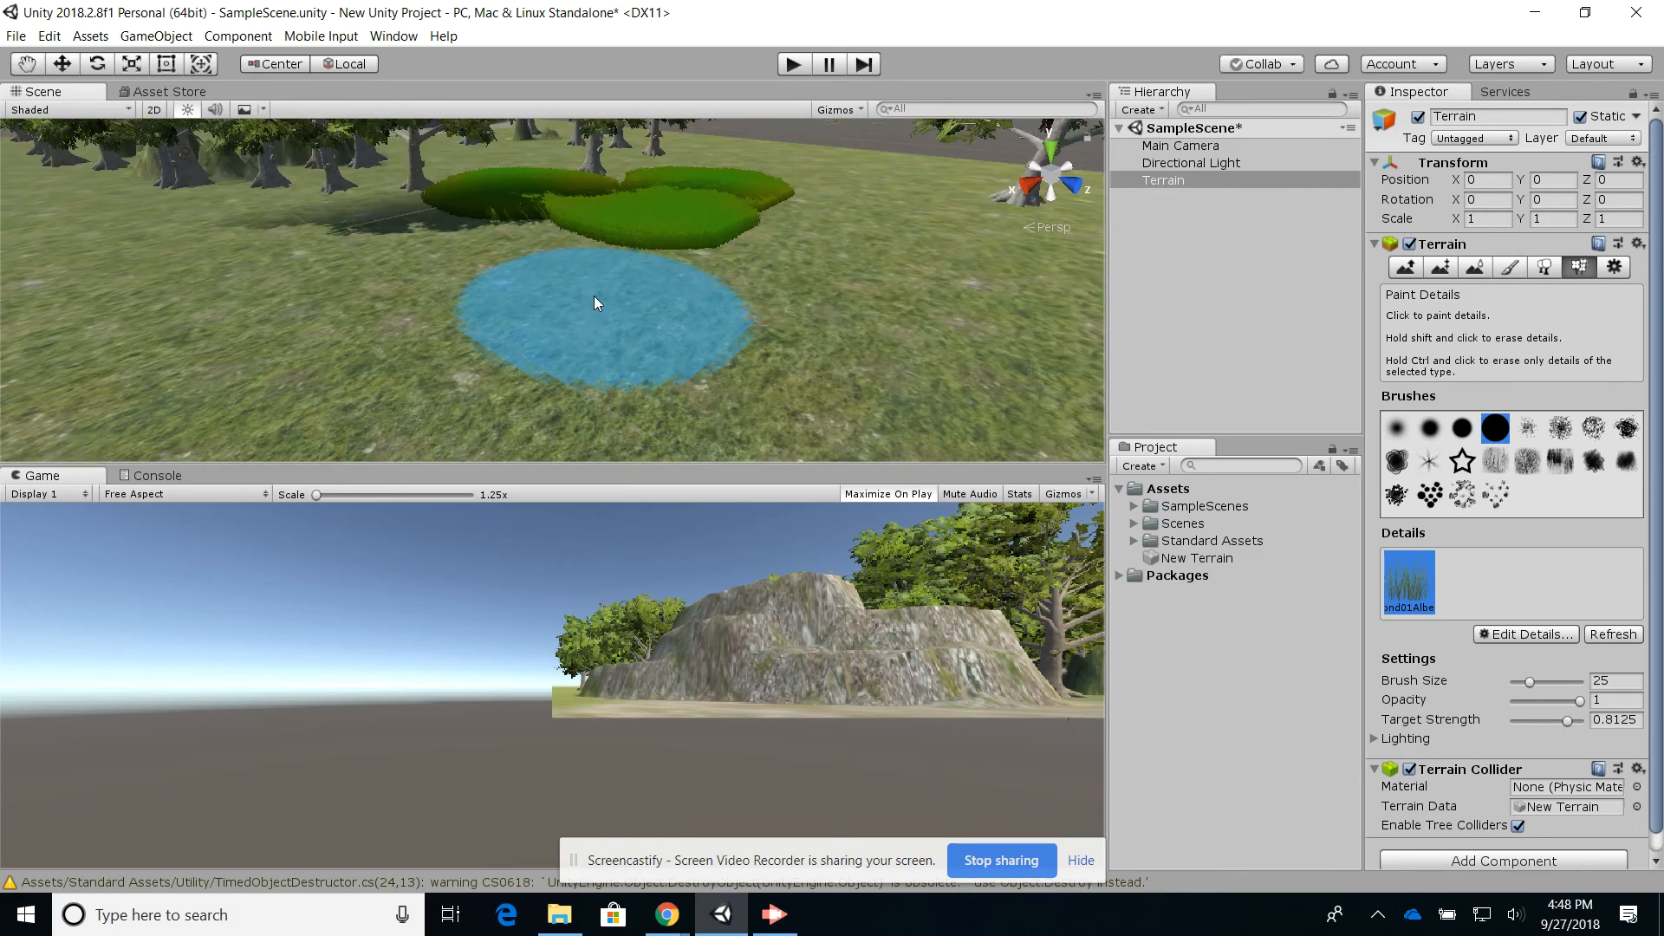
scroll(595, 241, up, 10)
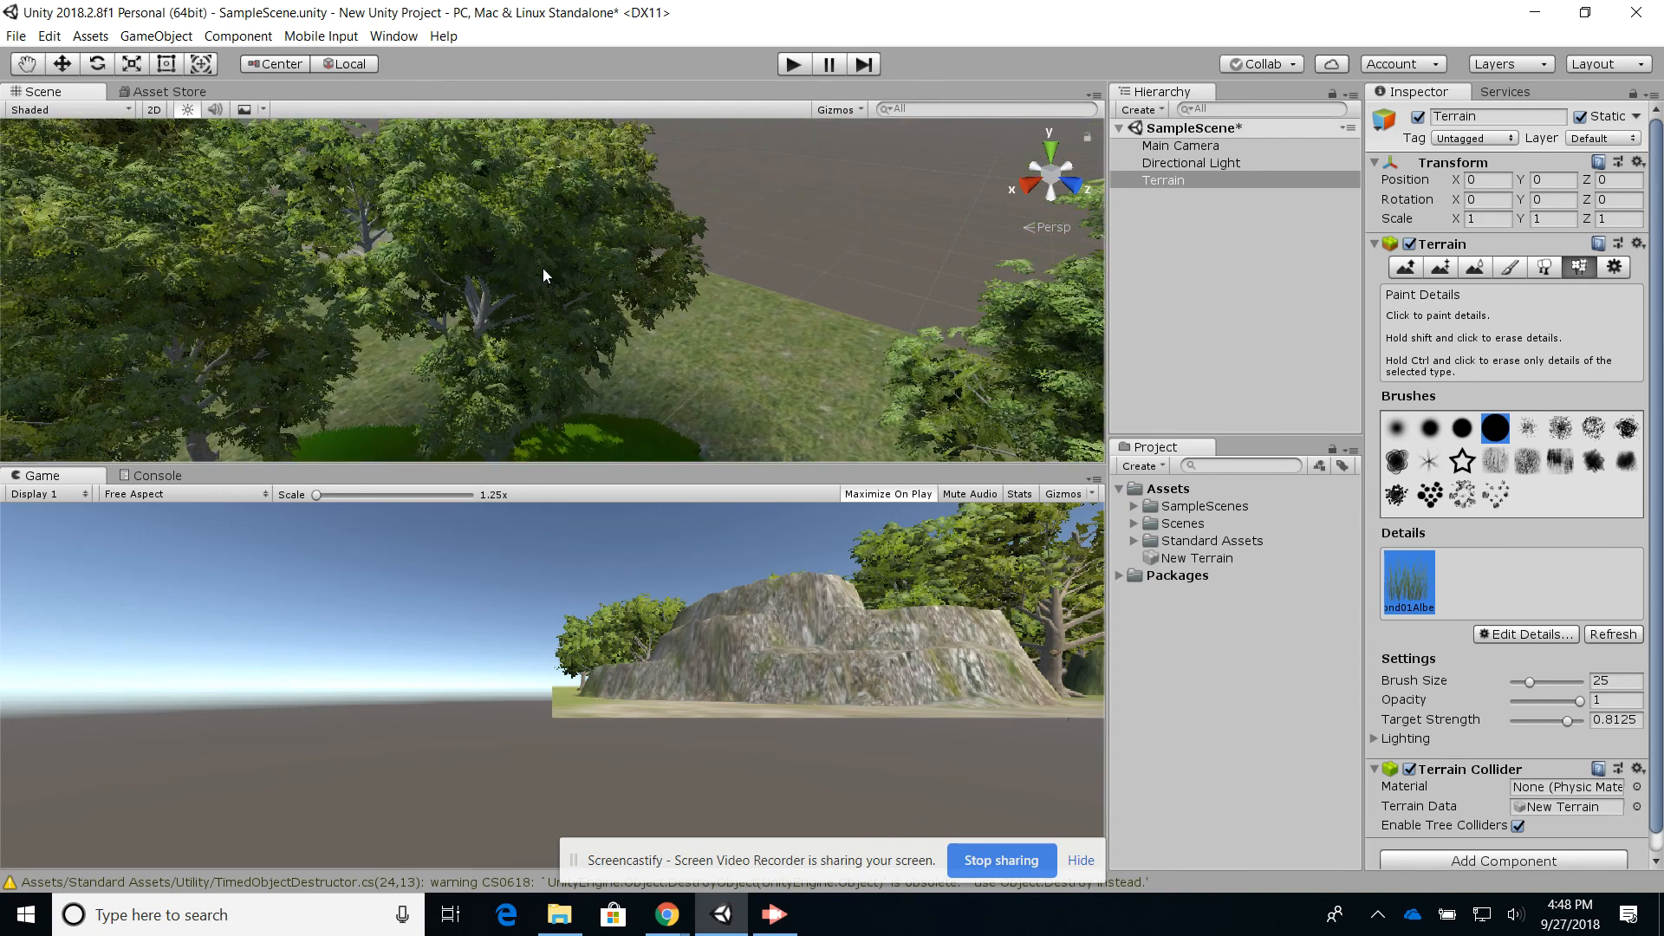
scroll(597, 298, down, 10)
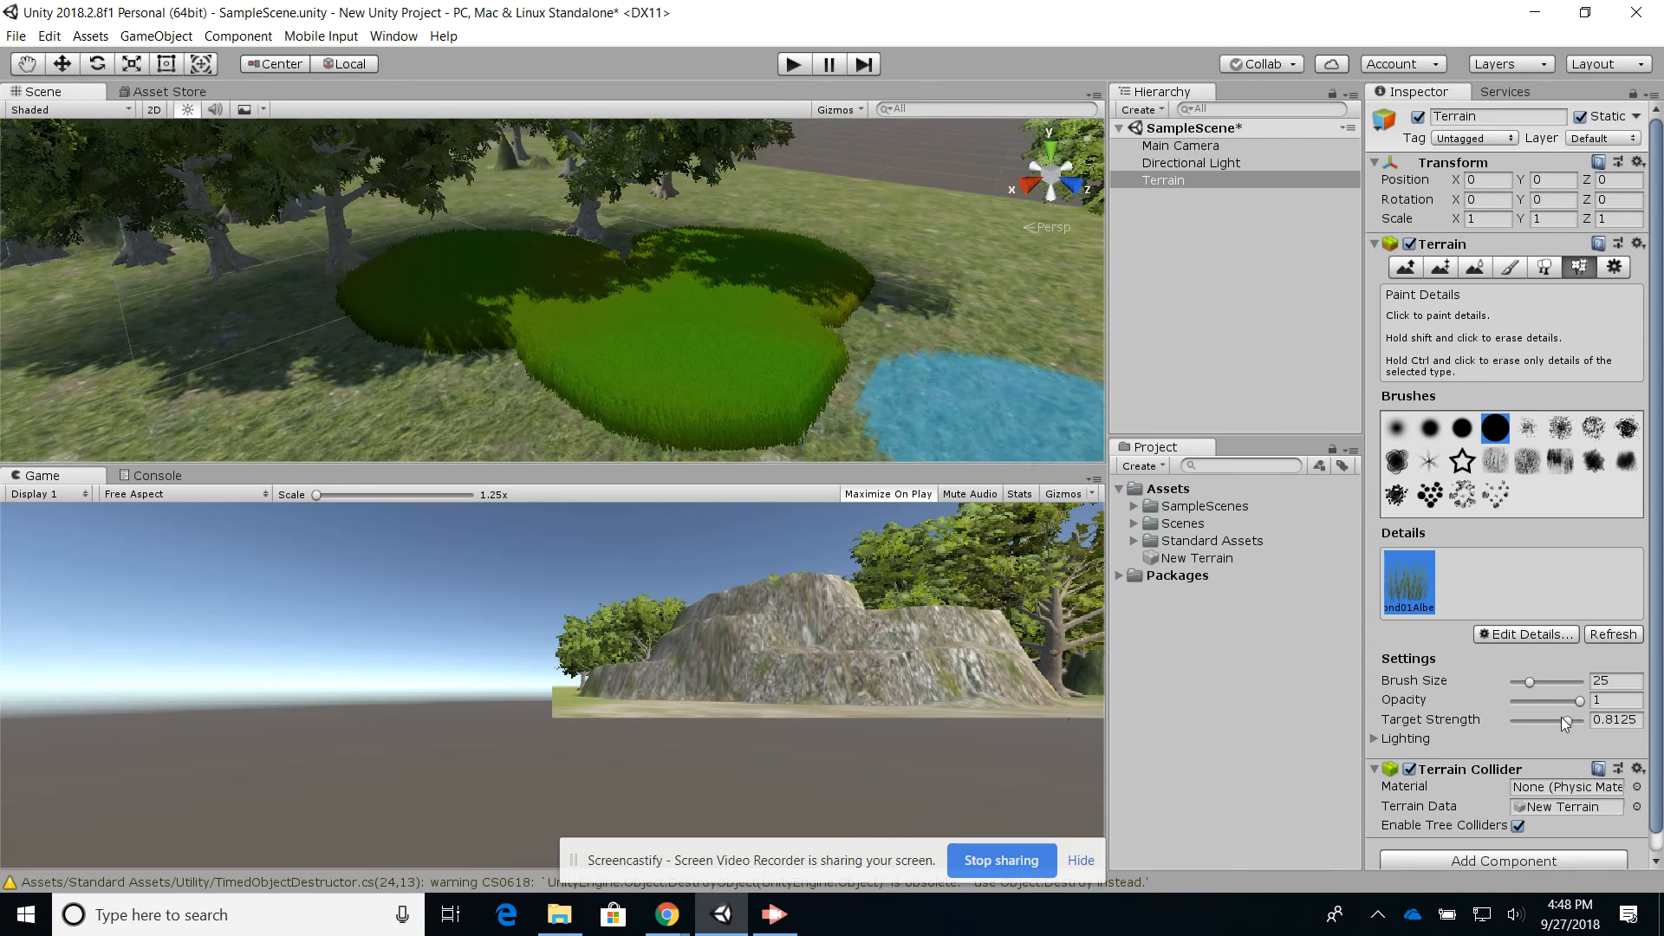
- Set the detail brush's target strength to 0.3125 and paint more grass next to the existing patches
drag(1561, 720, 1536, 731)
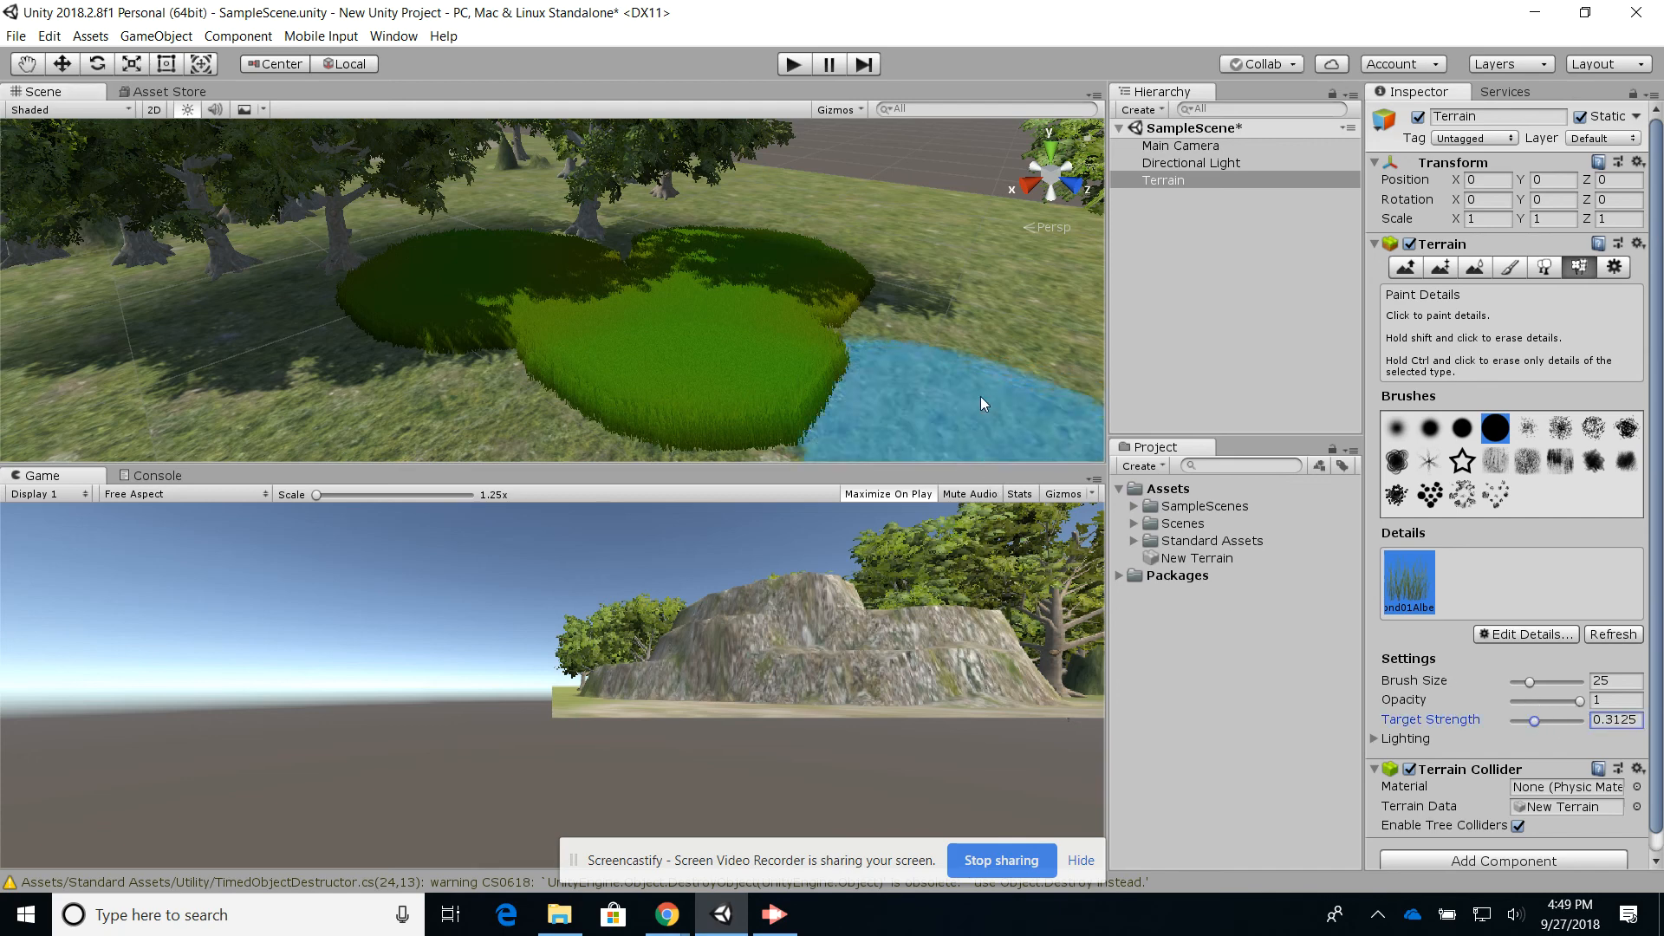
drag(980, 397, 993, 268)
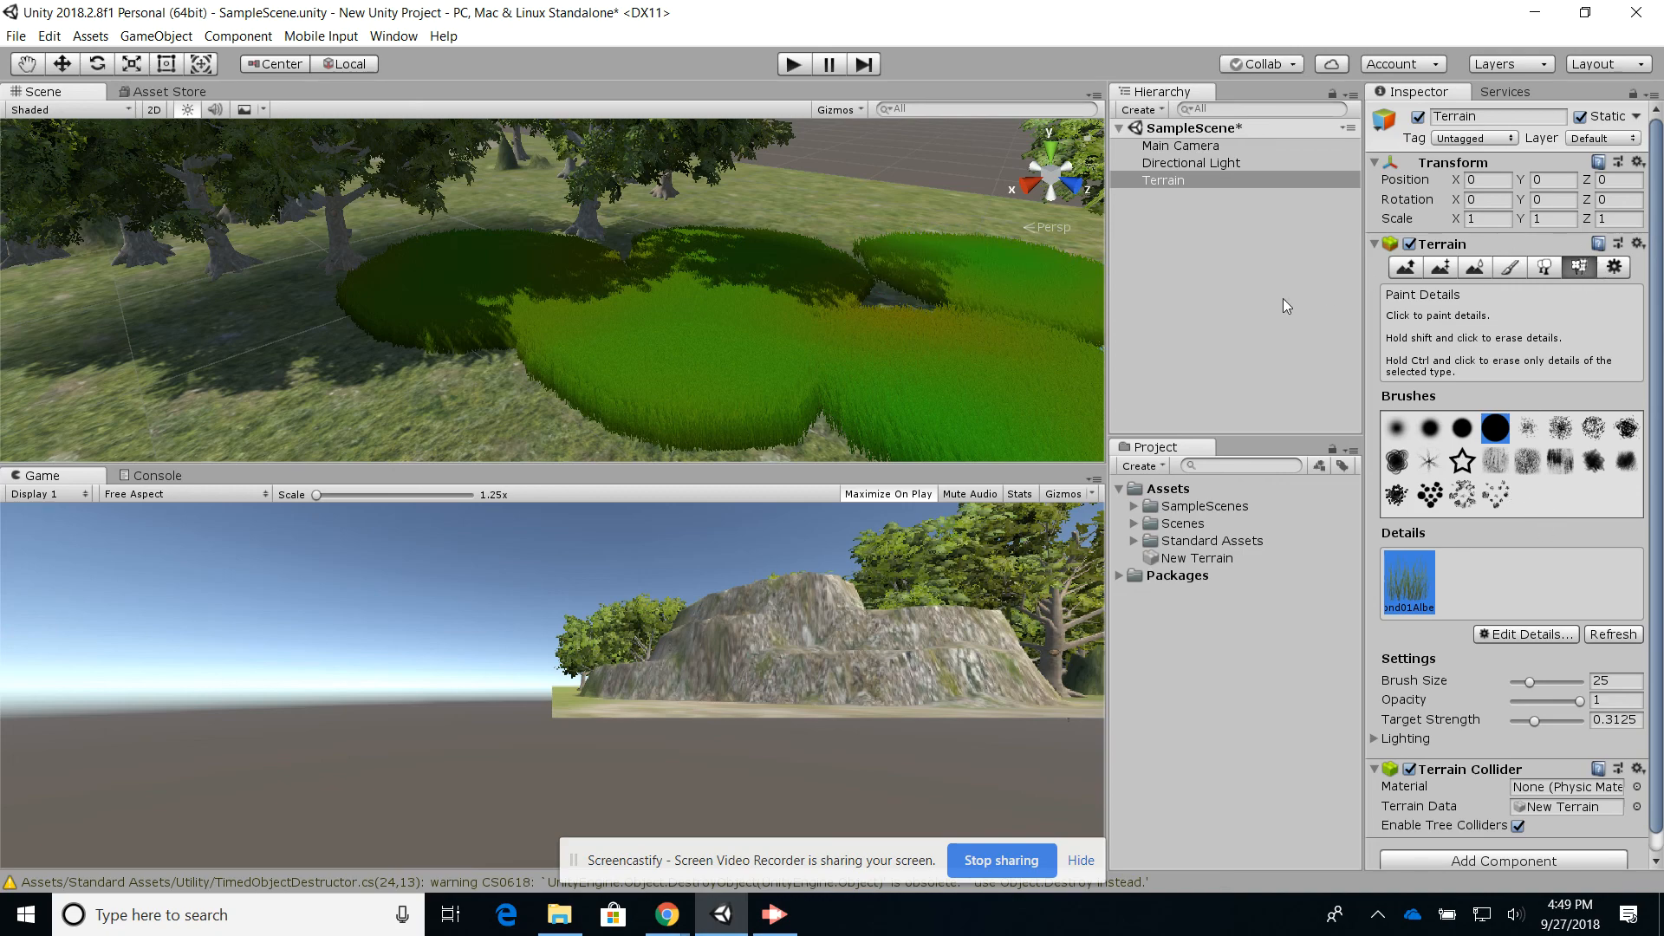
scroll(631, 362, down, 5)
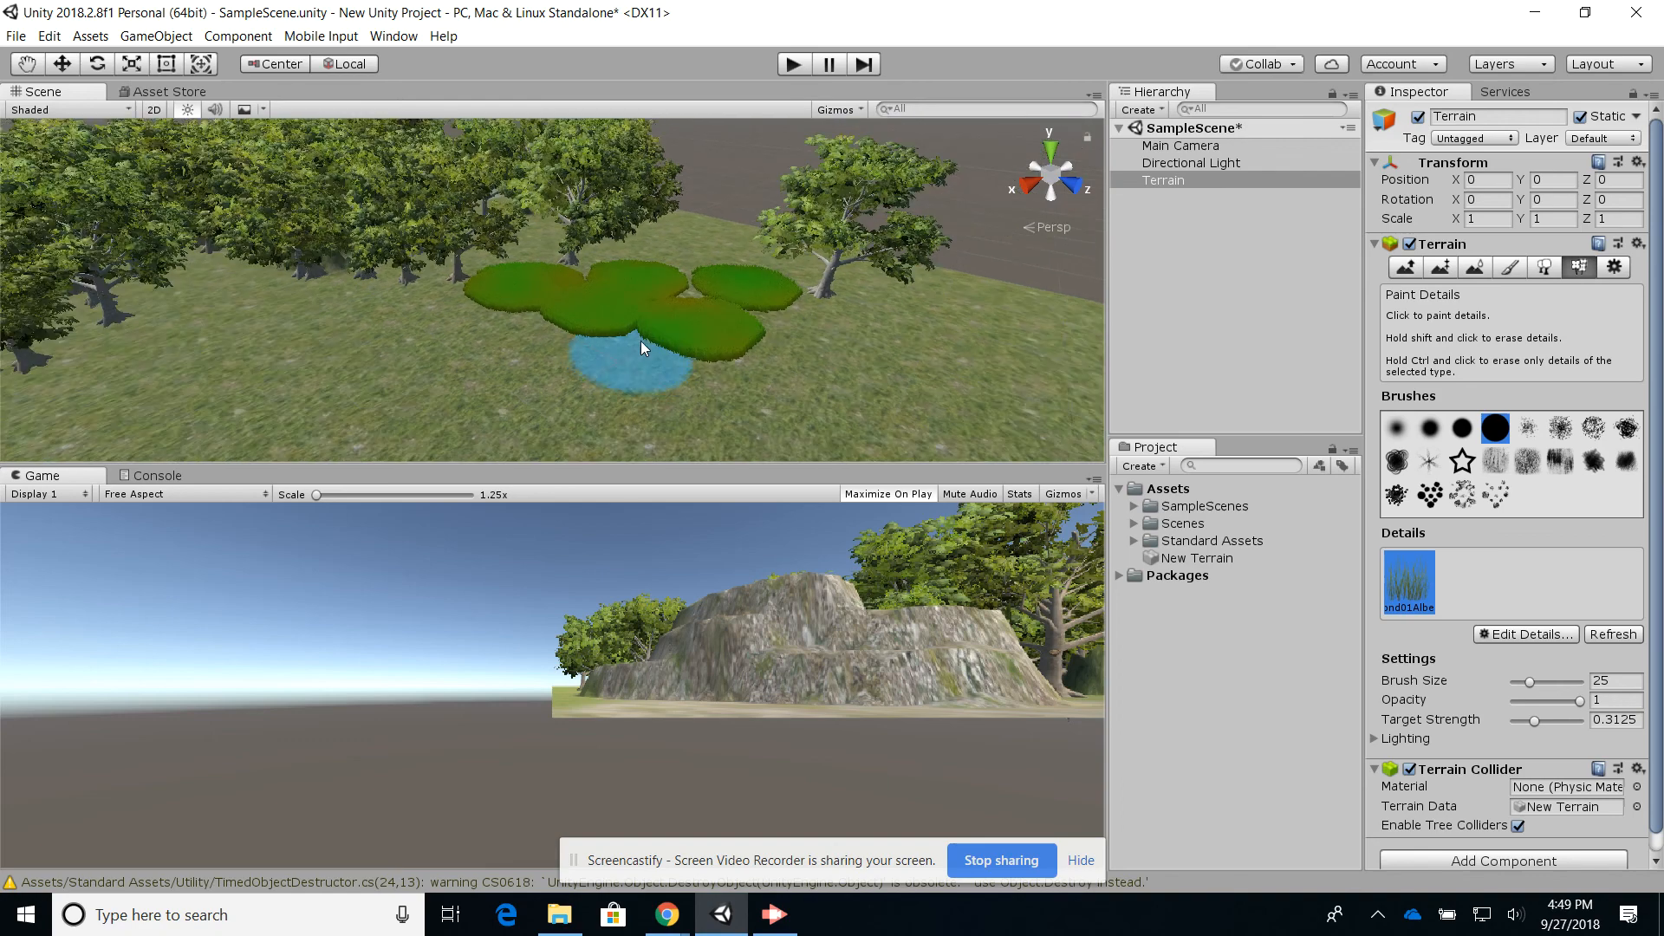
scroll(455, 358, down, 4)
mouse_move(397, 339)
middle_down()
mouse_move(558, 327)
mouse_move(622, 343)
middle_up()
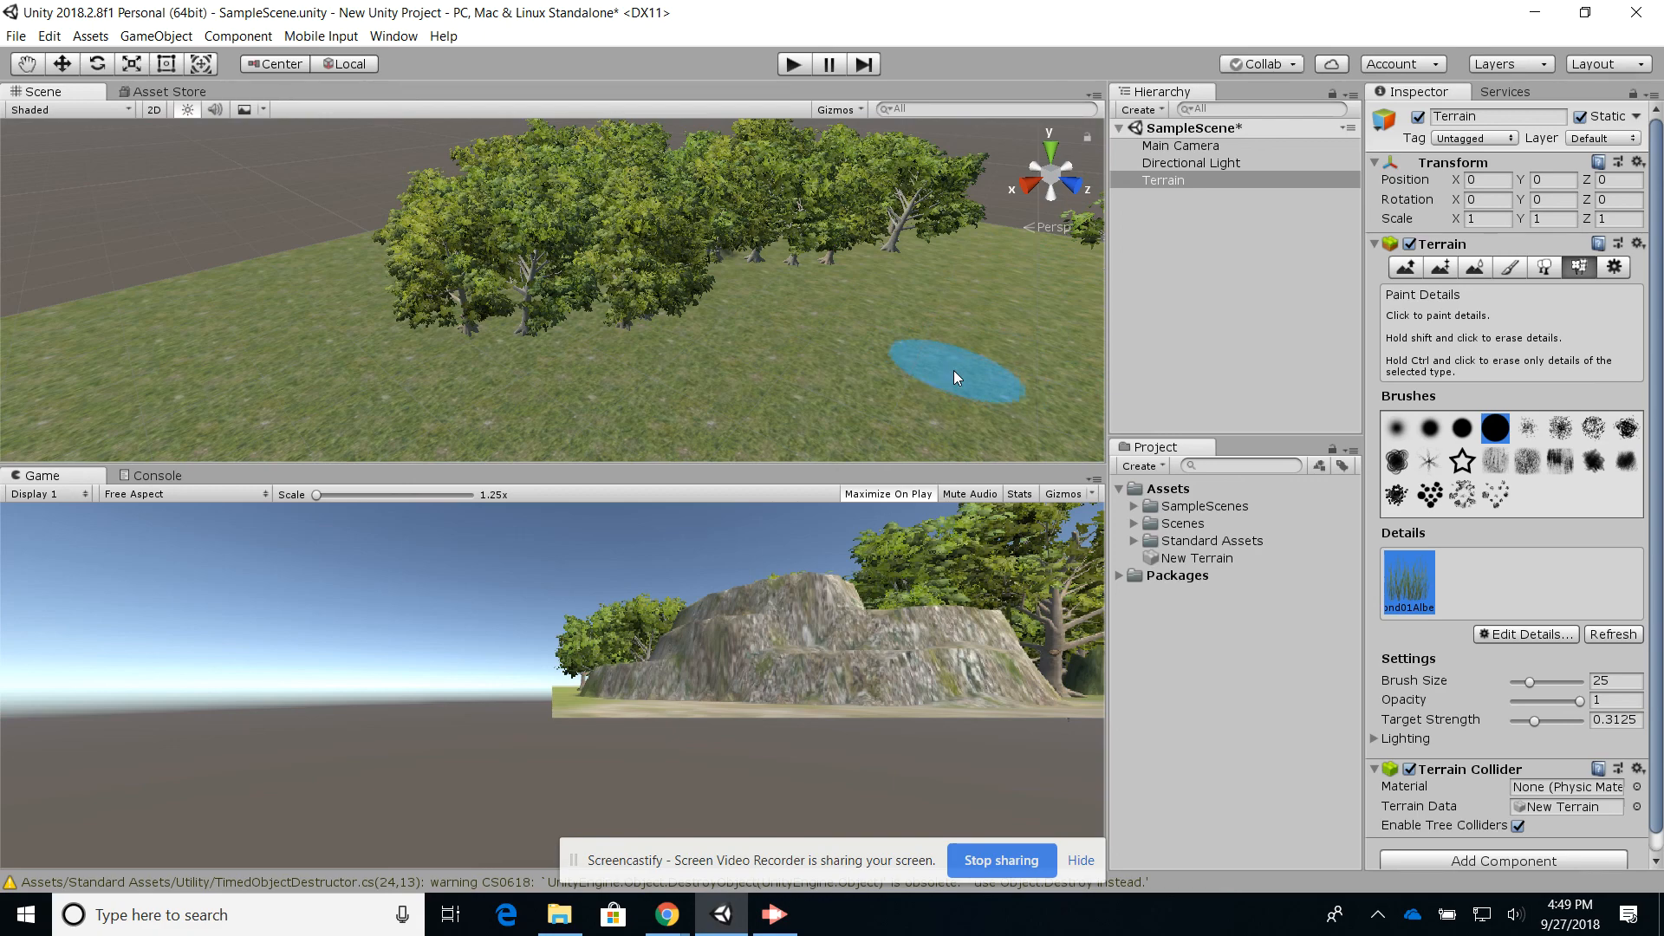
middle_drag(943, 359, 765, 336)
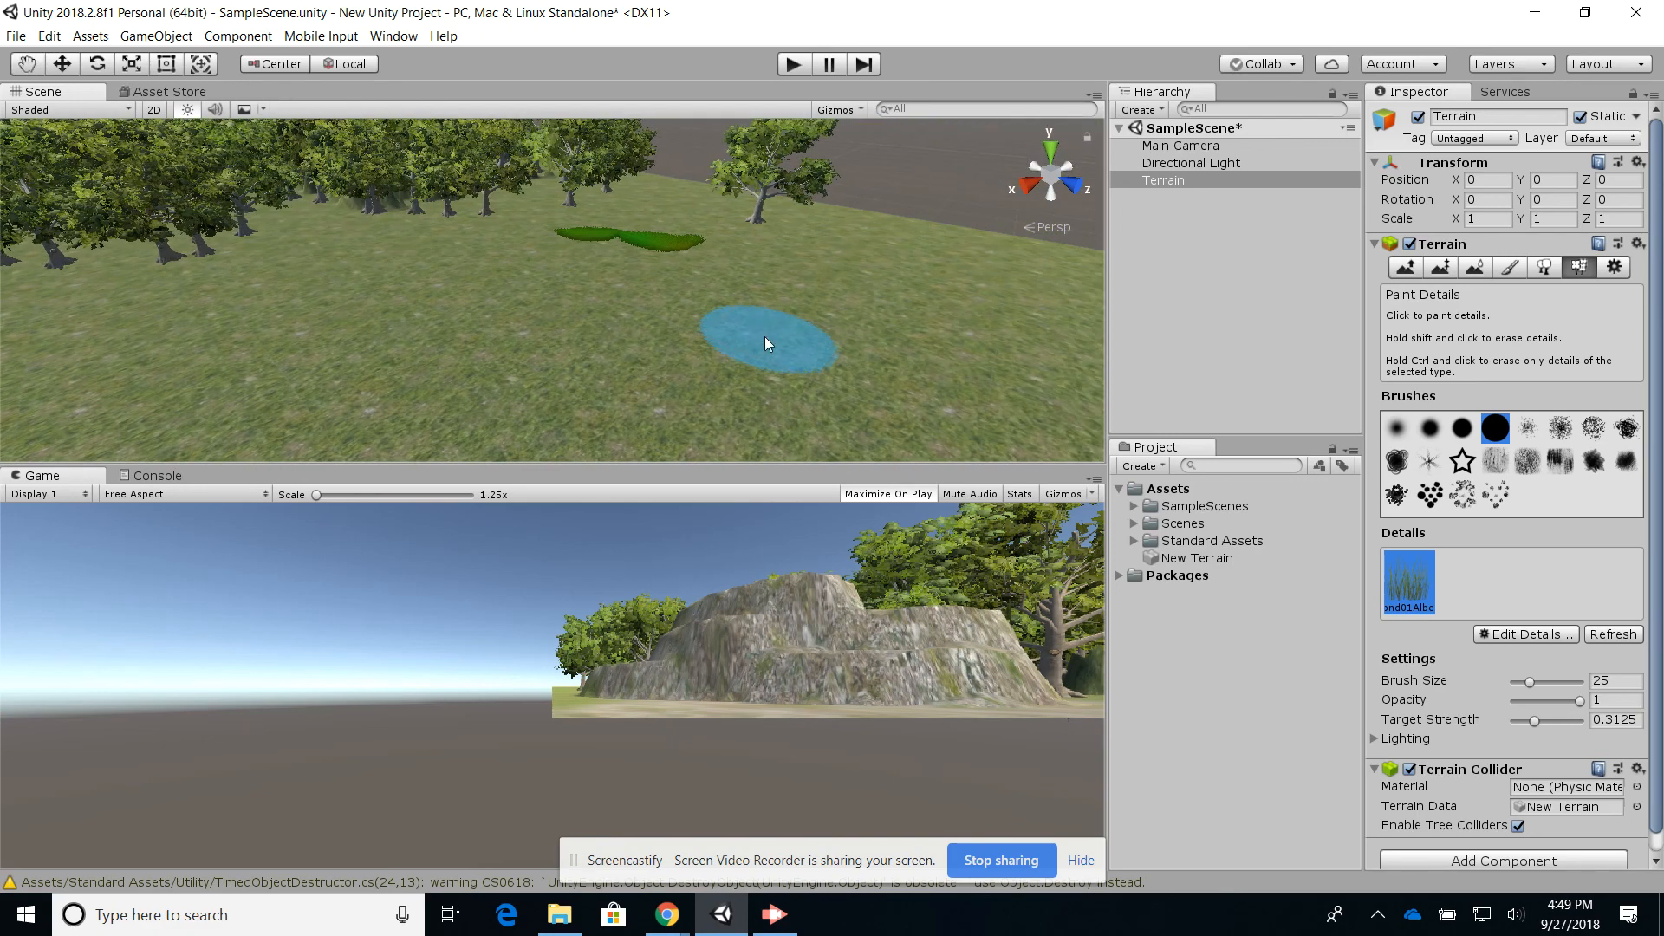